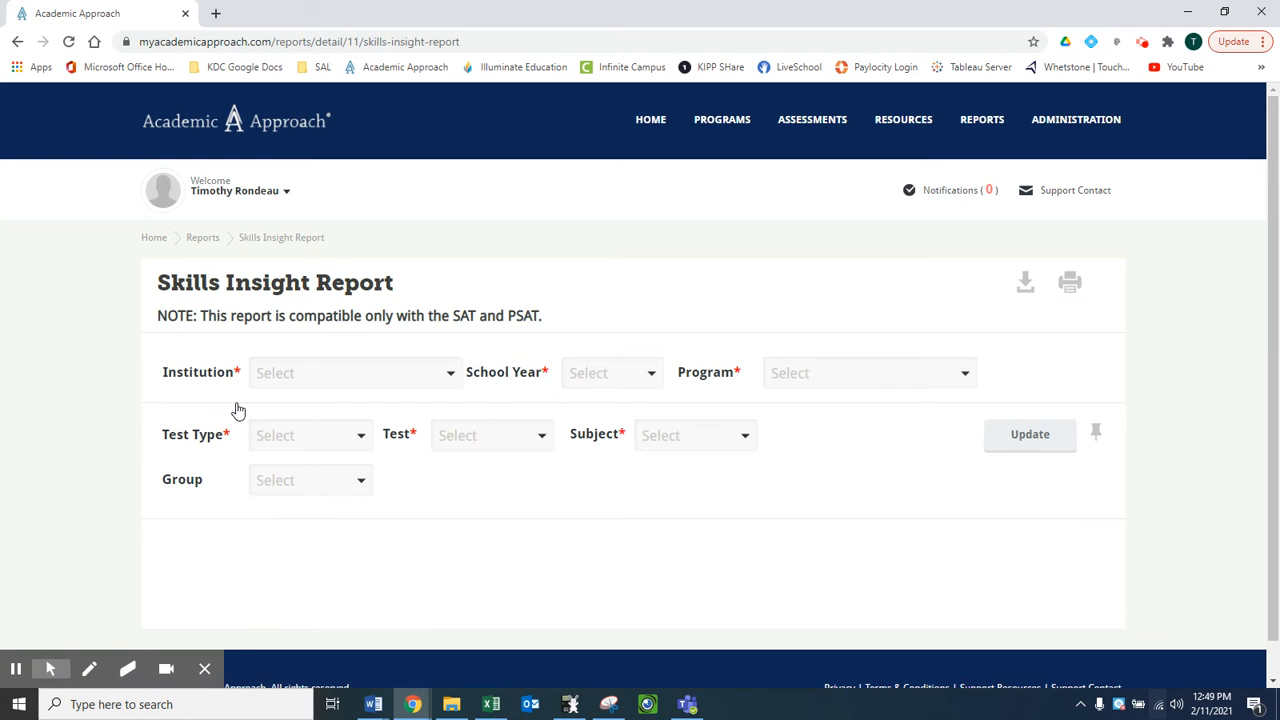
- Generate the Skills Insight Report for the KIPP Denver Collegiate institution, test co2022 SAT AAh JAN 01-14-2021 and subject Math
left_click(342, 388)
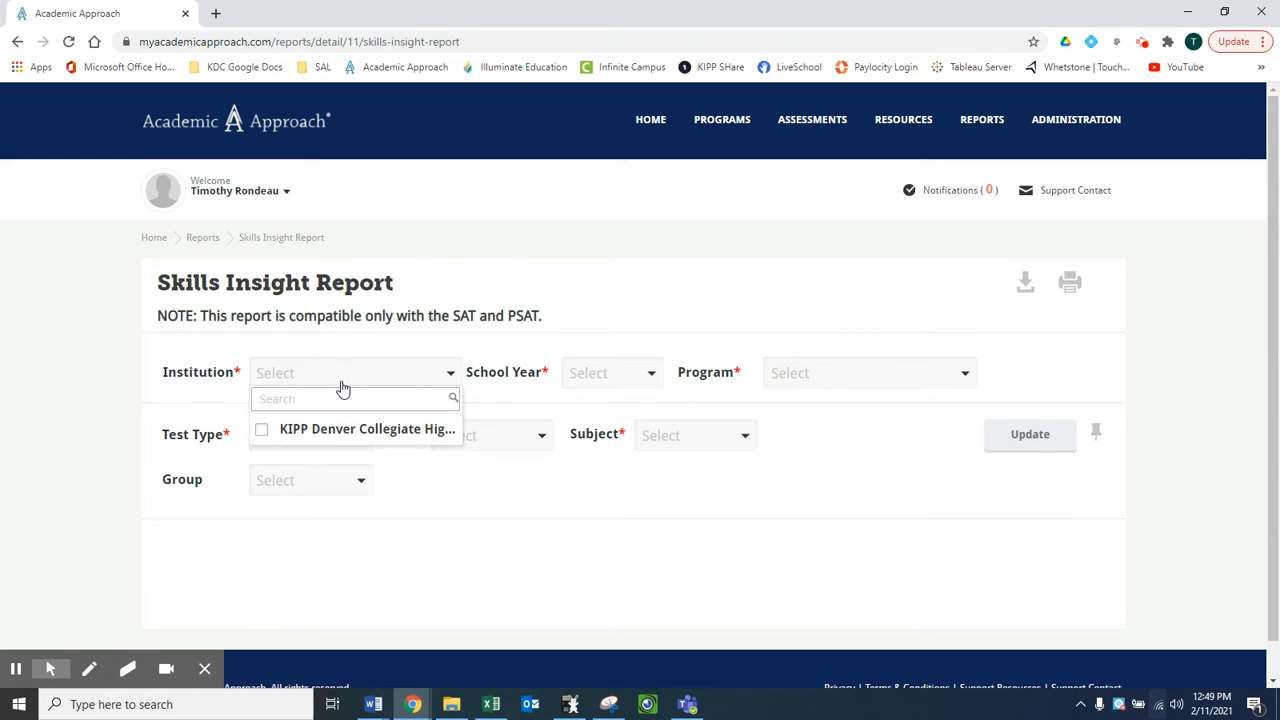
left_click(349, 432)
left_click(526, 510)
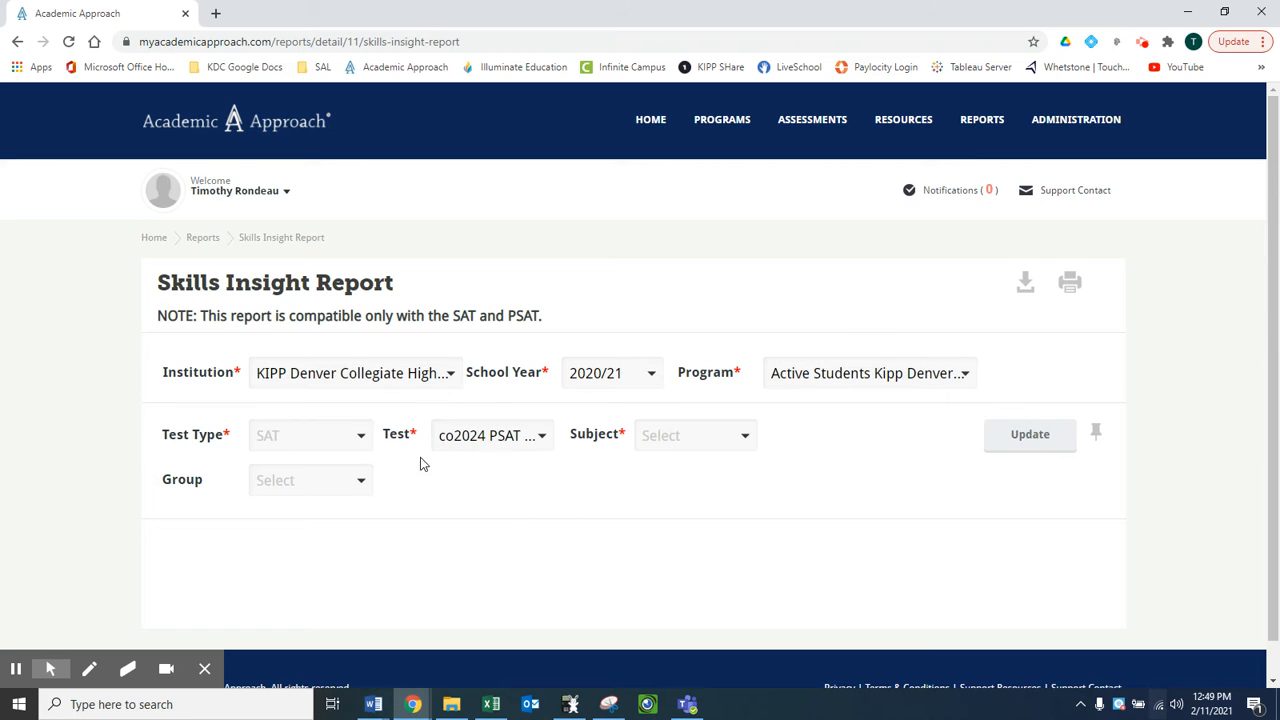
left_click(495, 437)
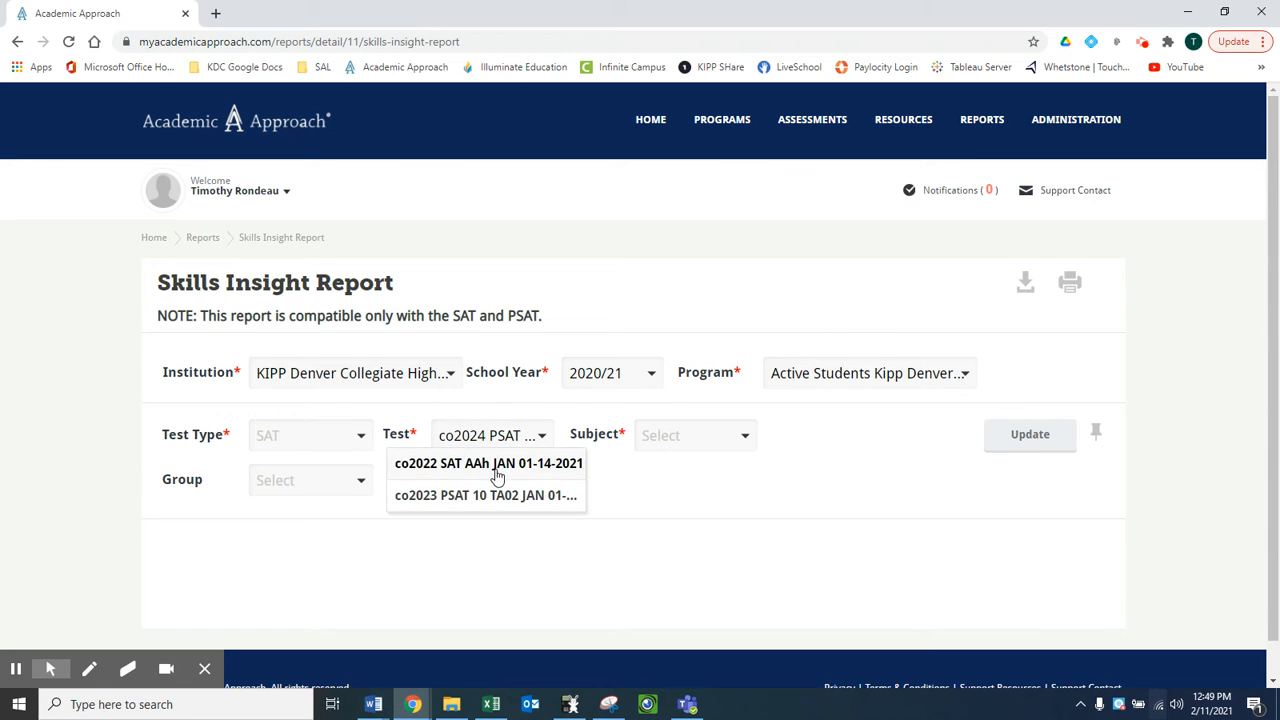
left_click(498, 468)
left_click(710, 440)
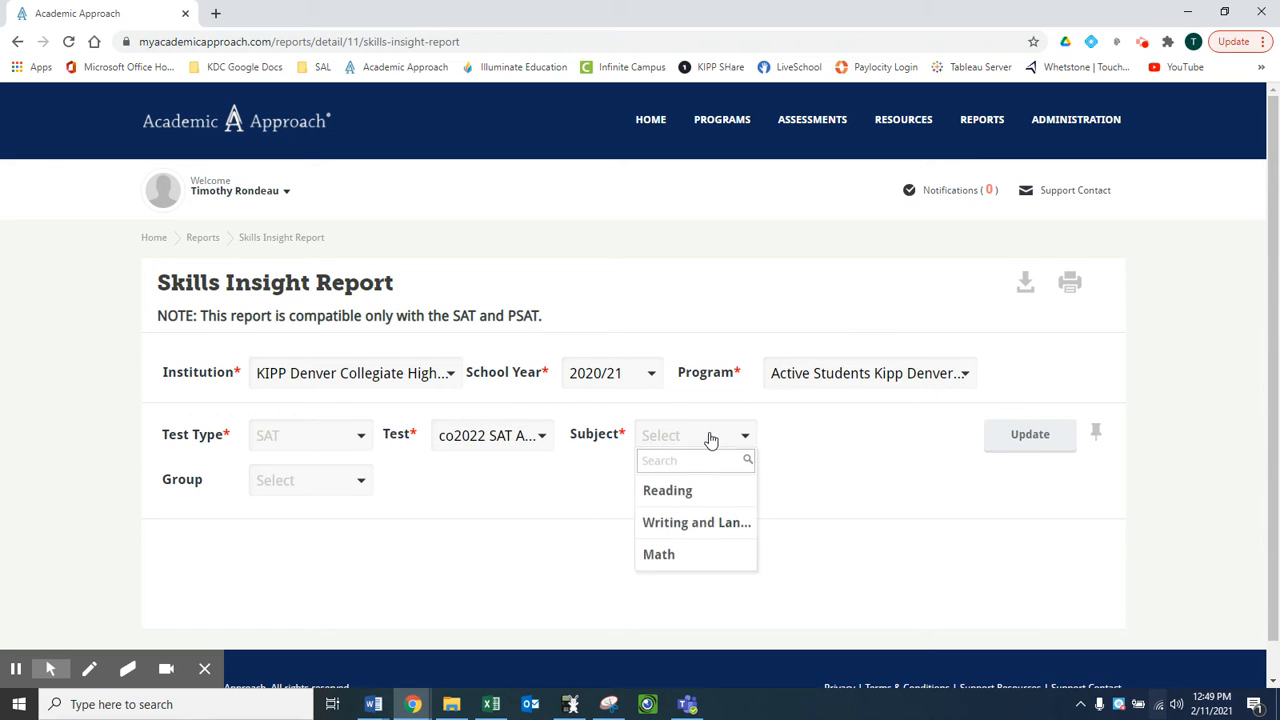
left_click(691, 553)
left_click(1044, 453)
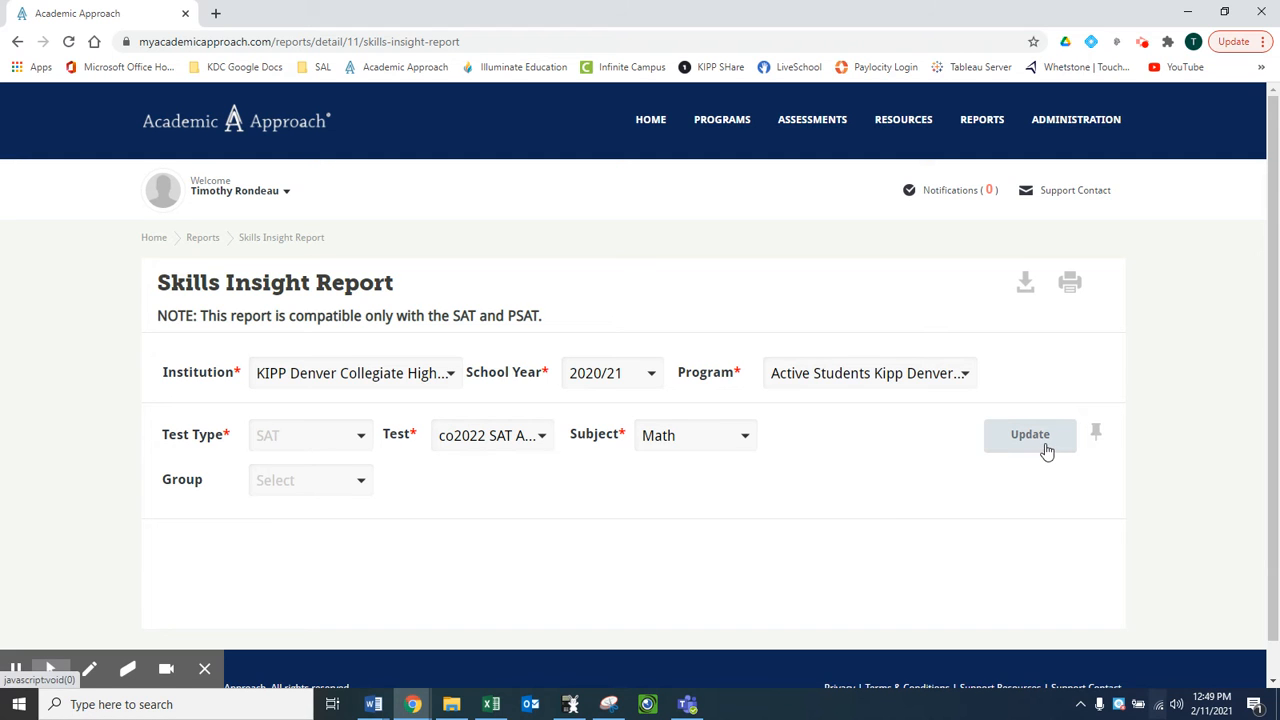
- Examine the score band distribution and recommended skills table, and expand the improvement suggestions for skill PSDA.RRU.2.b
left_click_drag(1275, 219, 1277, 306)
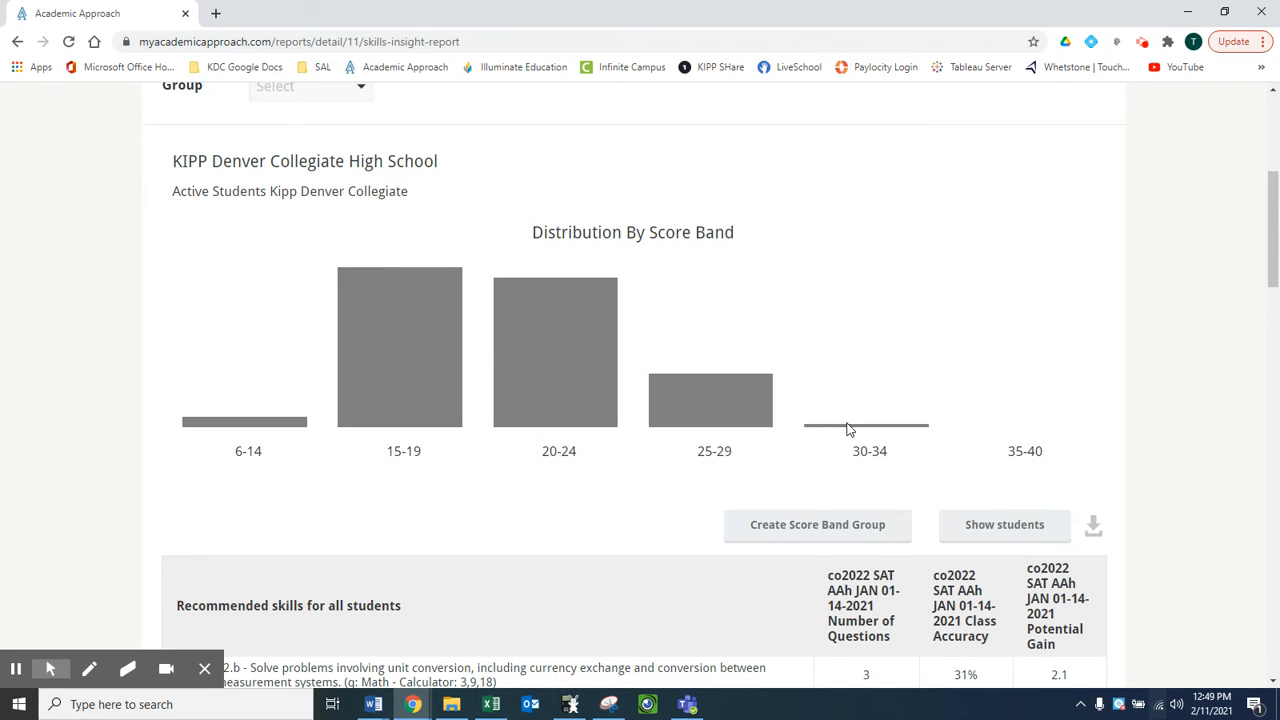
scroll(1176, 260, "down", 4)
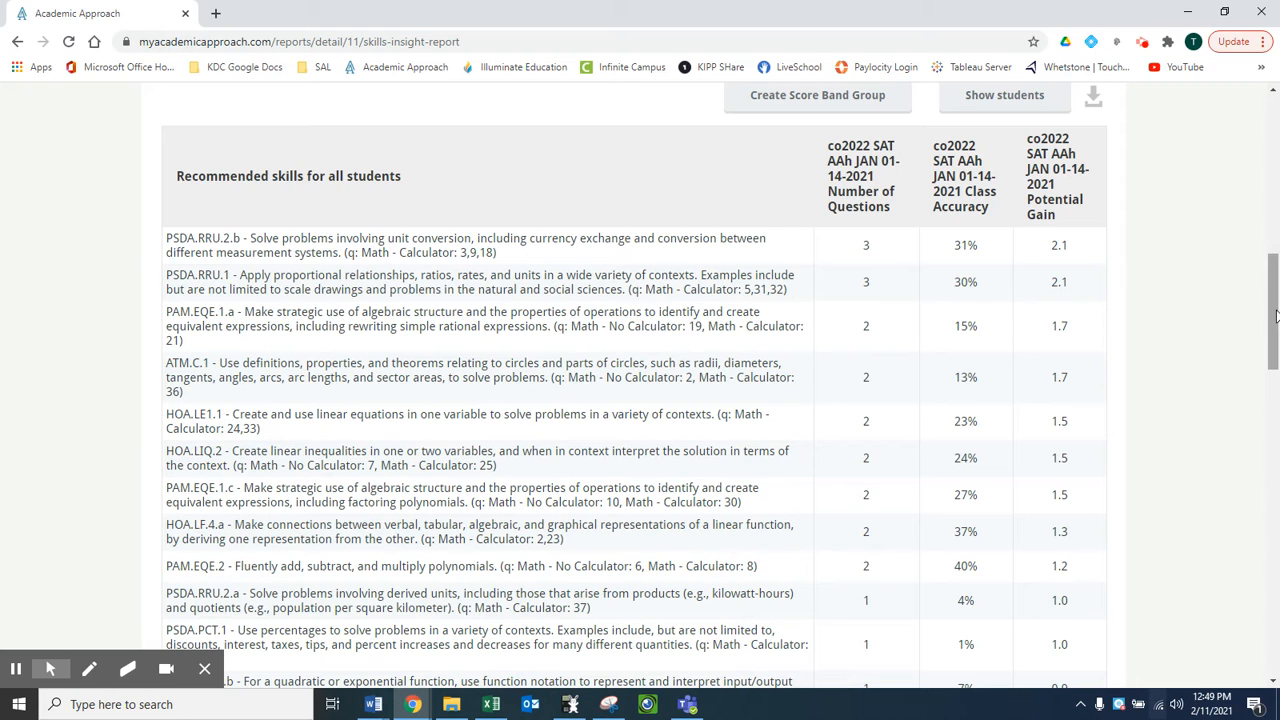
left_click_drag(1275, 316, 1275, 323)
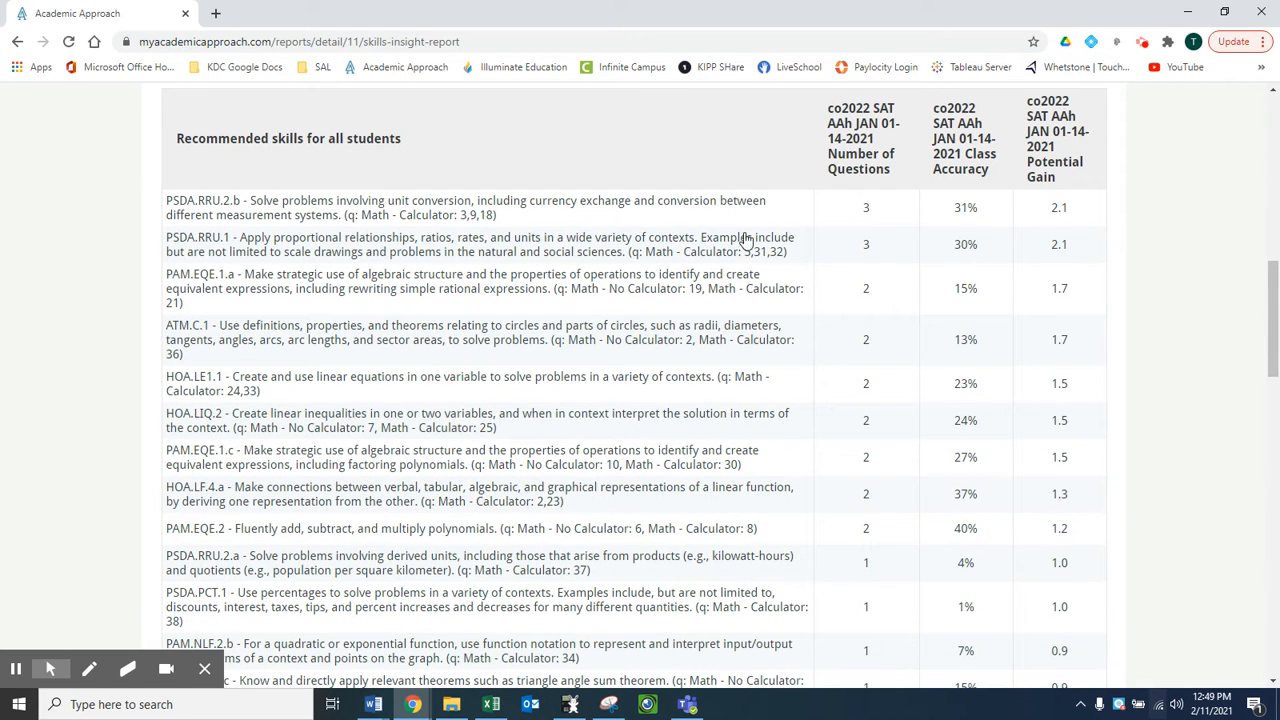
scroll(965, 345, "down", 3)
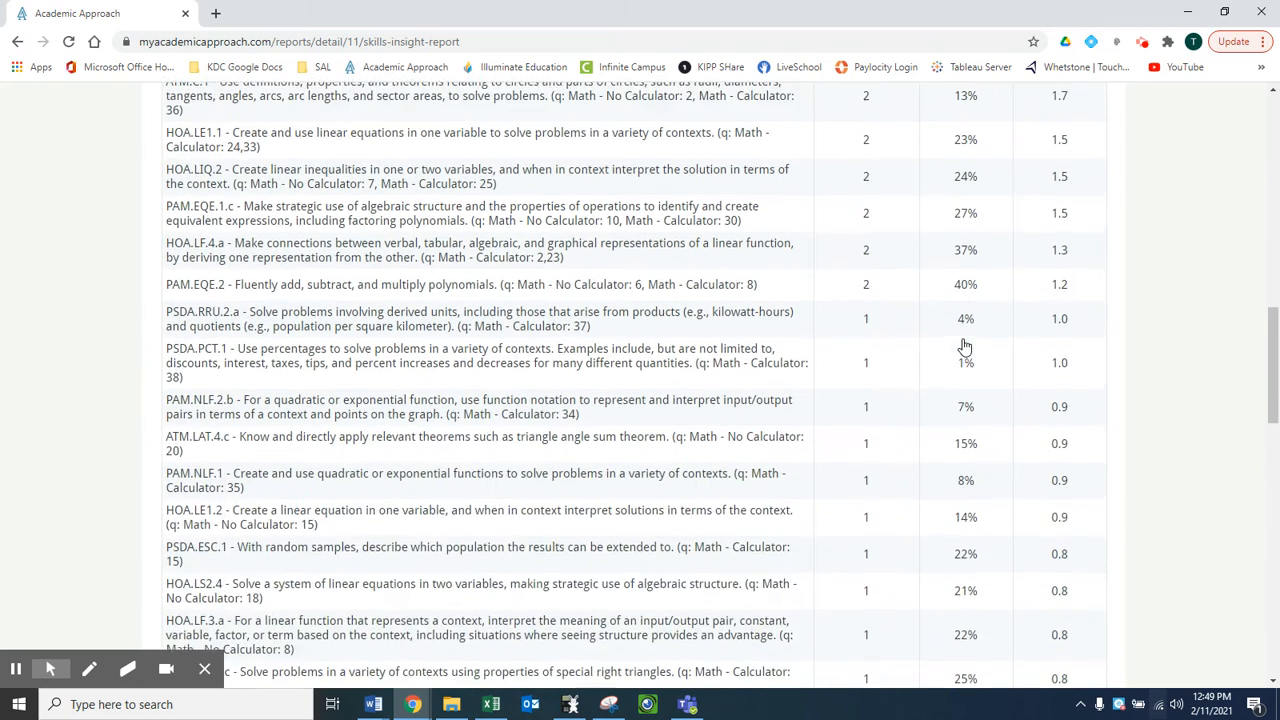
scroll(965, 345, "up", 3)
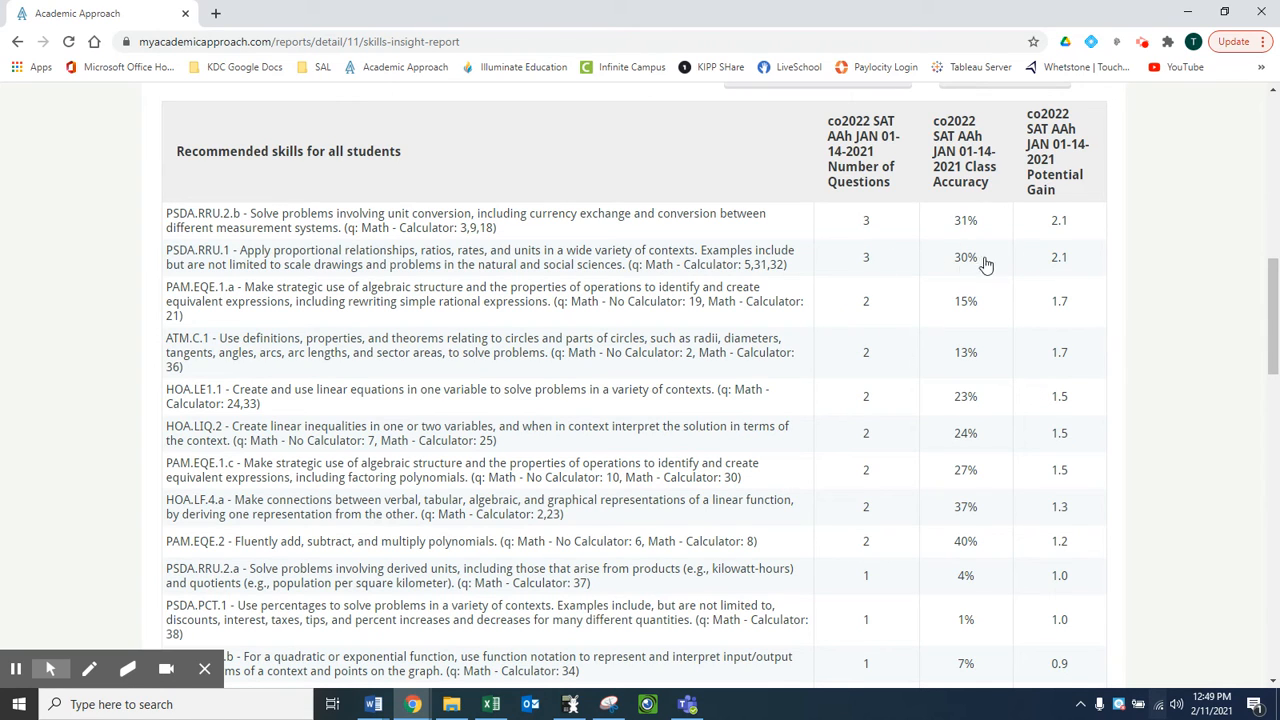
scroll(390, 148, "down", 1)
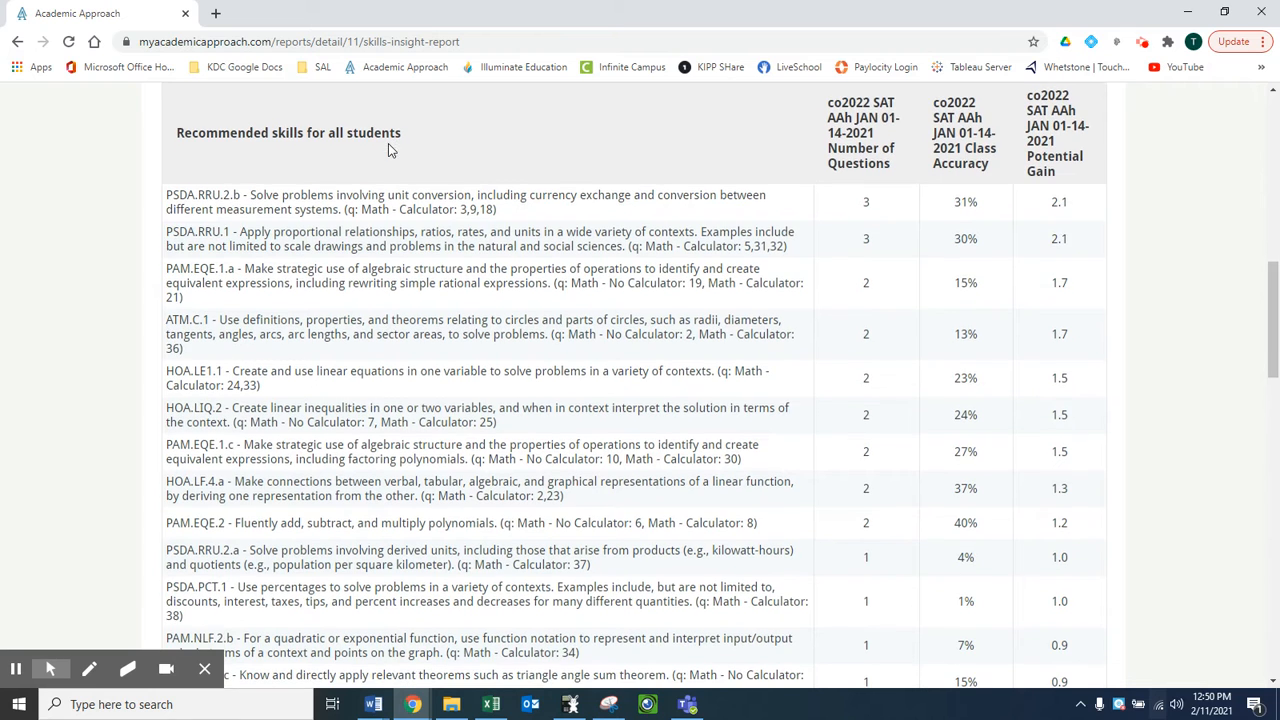
left_click(390, 195)
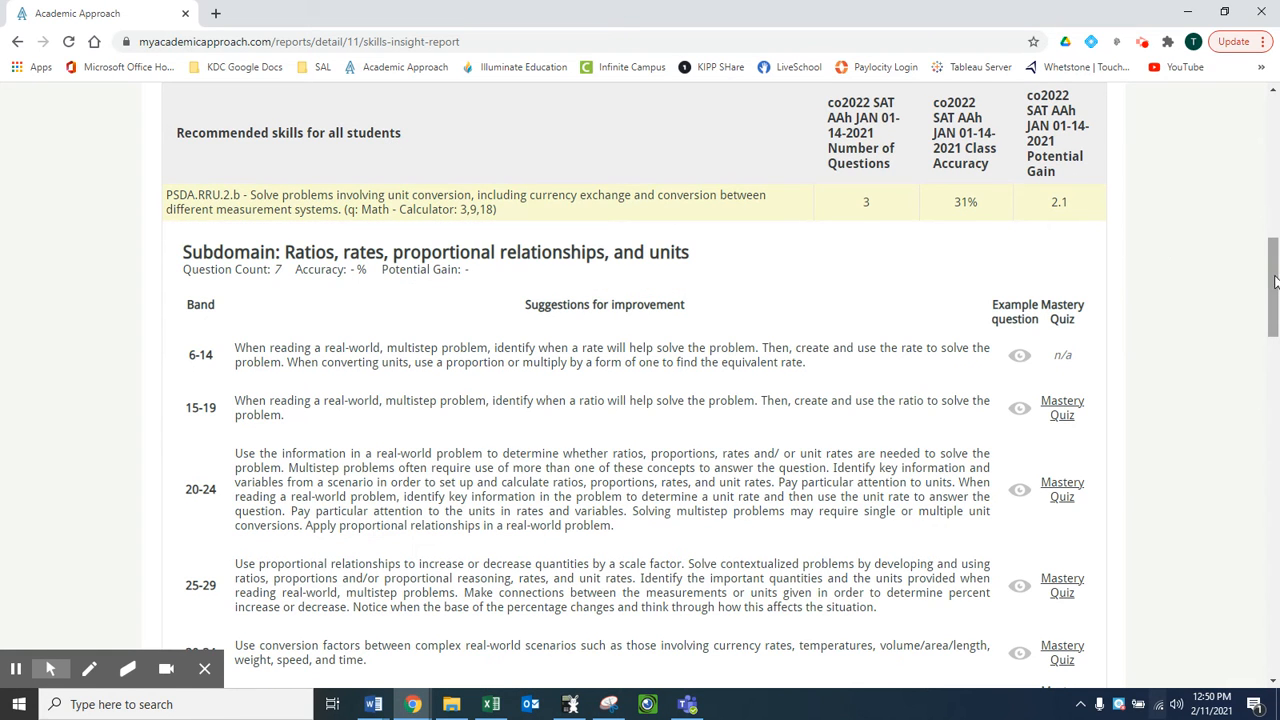
left_click_drag(1276, 282, 1277, 301)
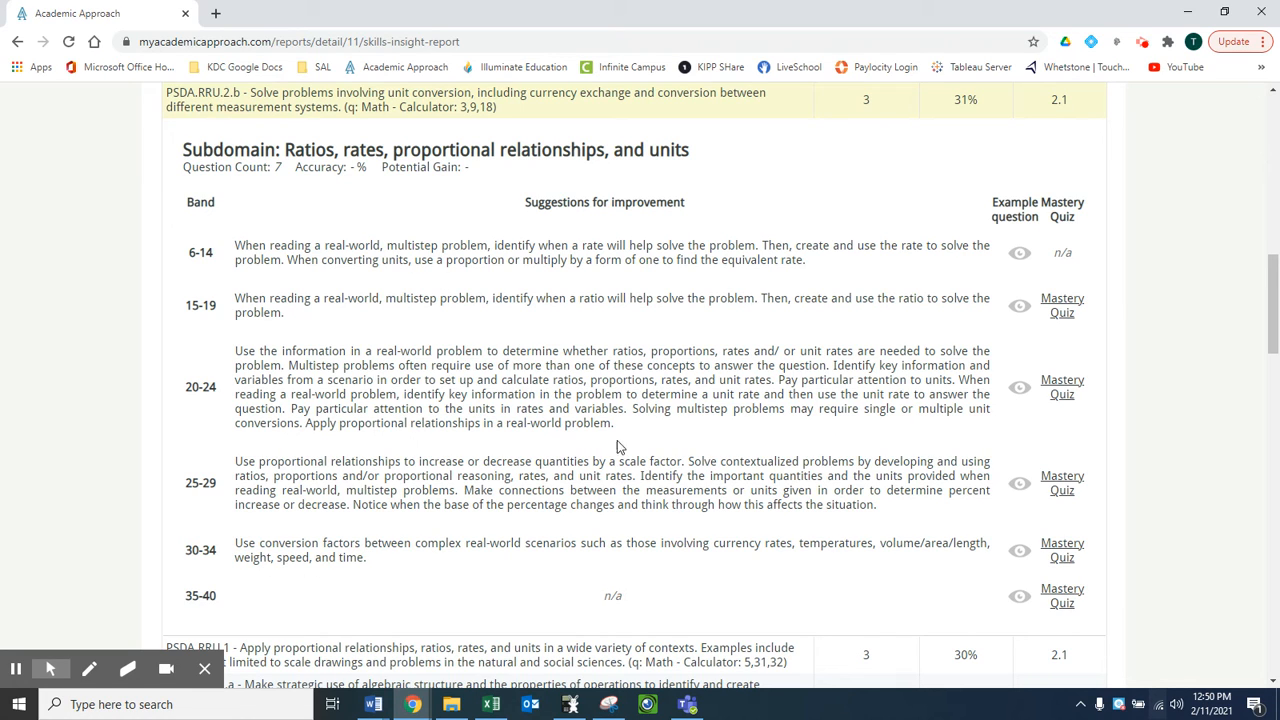
- View the example question for the 6-14 score band, including its answer set, and close it
left_click(1018, 254)
scroll(756, 332, "down", 1)
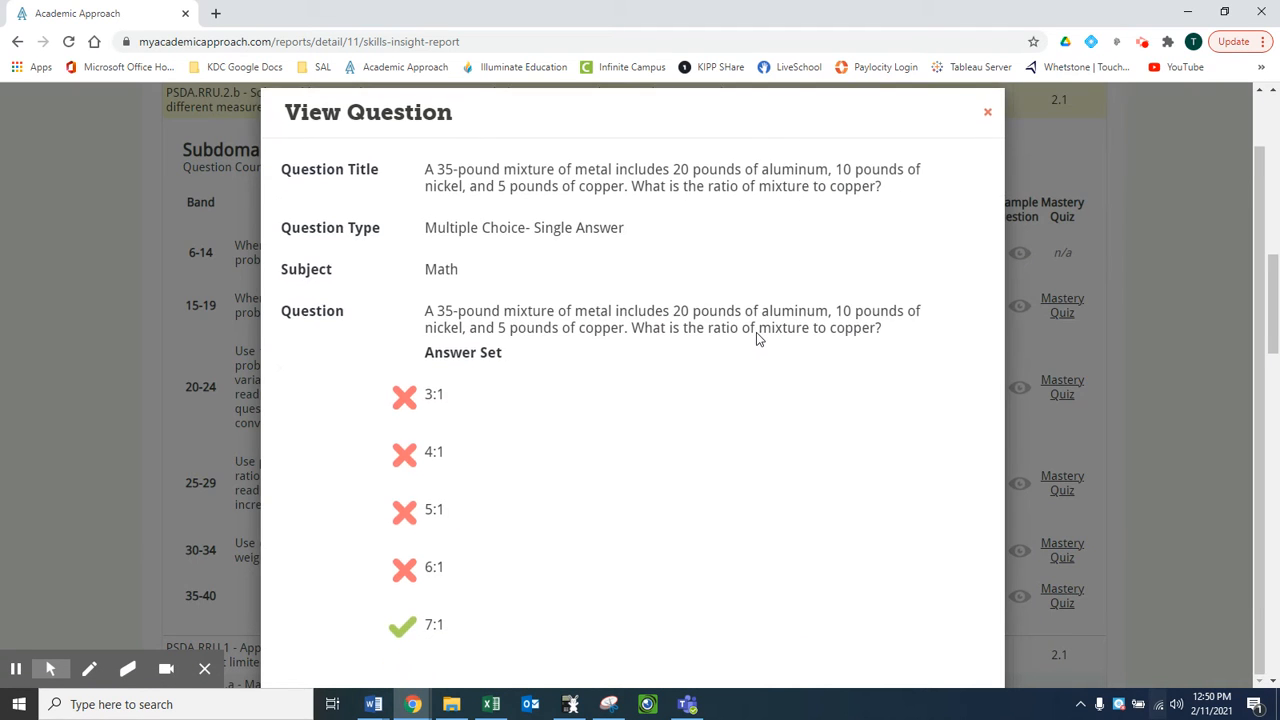
left_click(988, 116)
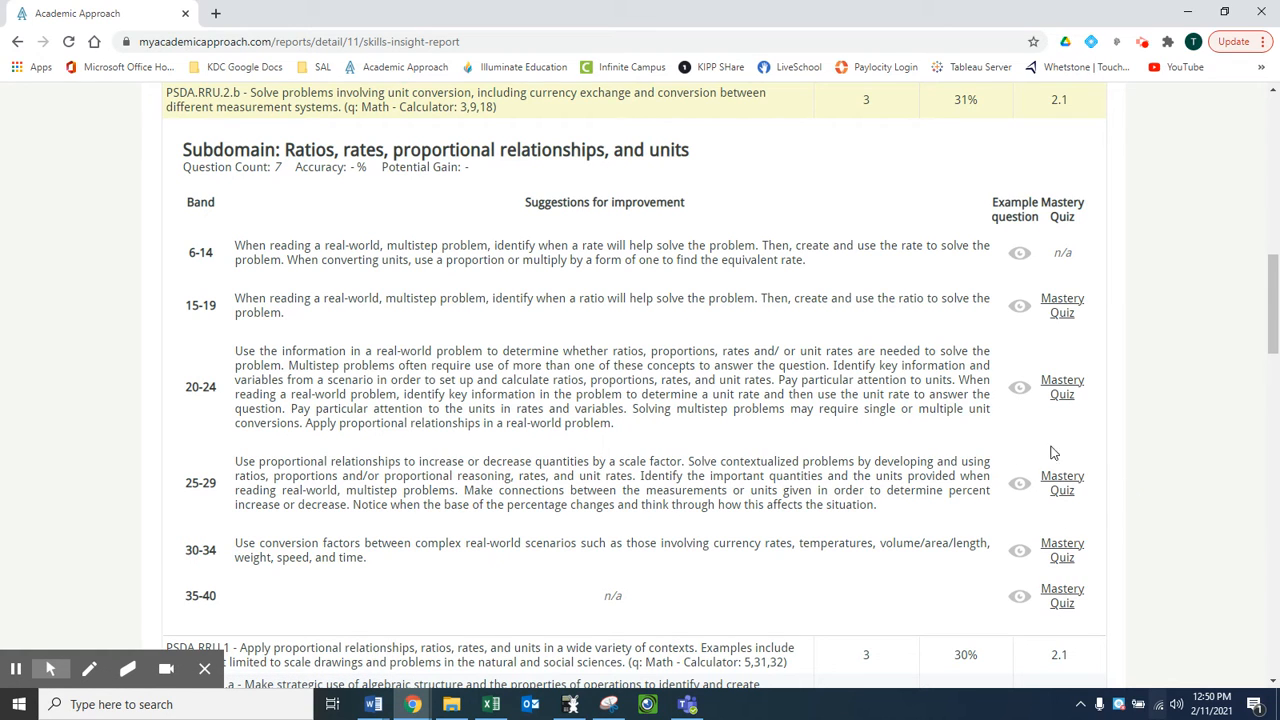
- Look at the Mastery Quiz for the 25-29 score band and return to the report, closing the quiz page
left_click(1062, 490)
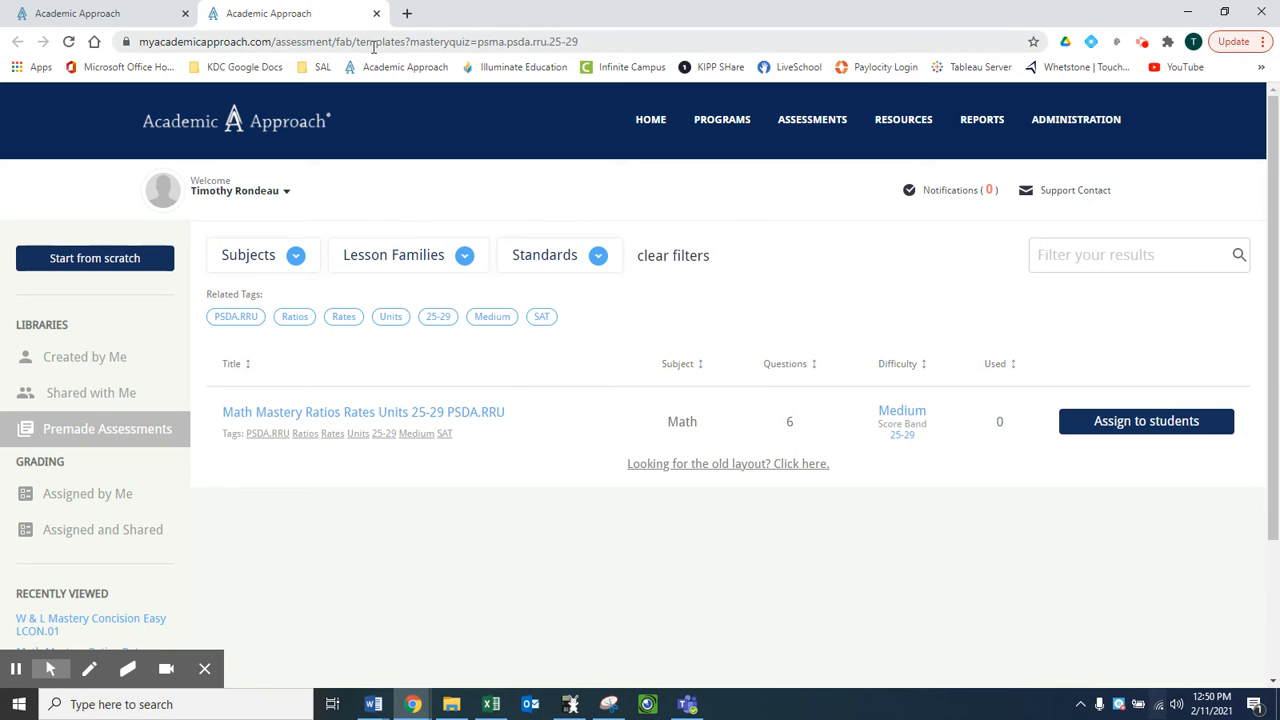
left_click(106, 14)
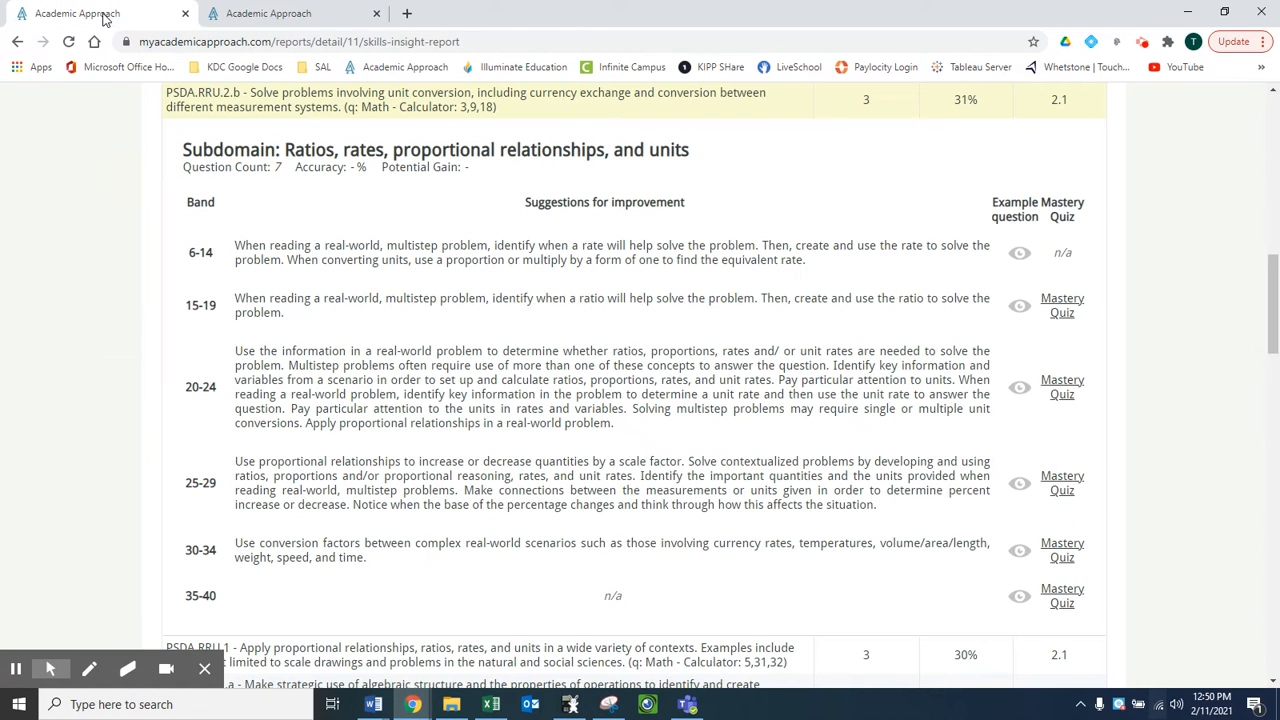
left_click(375, 13)
- Open the Mastery Quiz for the 15-19 score band and start assigning it to students
scroll(1190, 405, "up", 4)
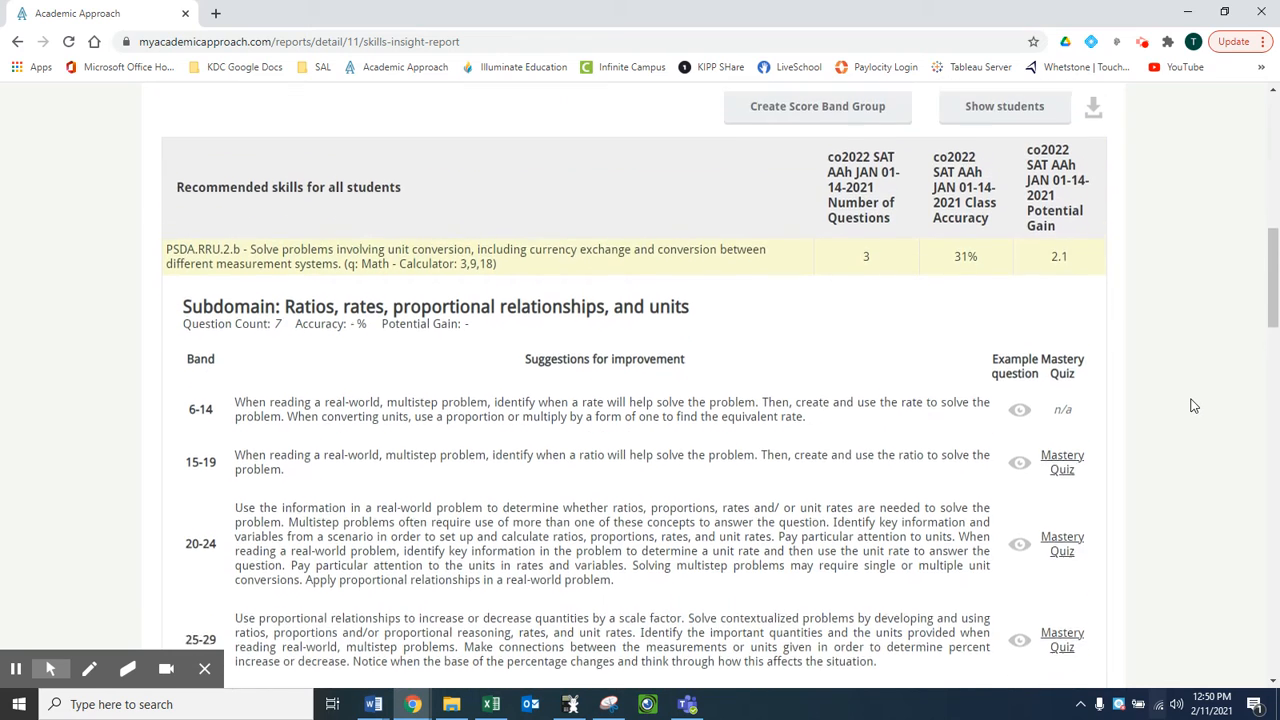
scroll(1190, 405, "down", 3)
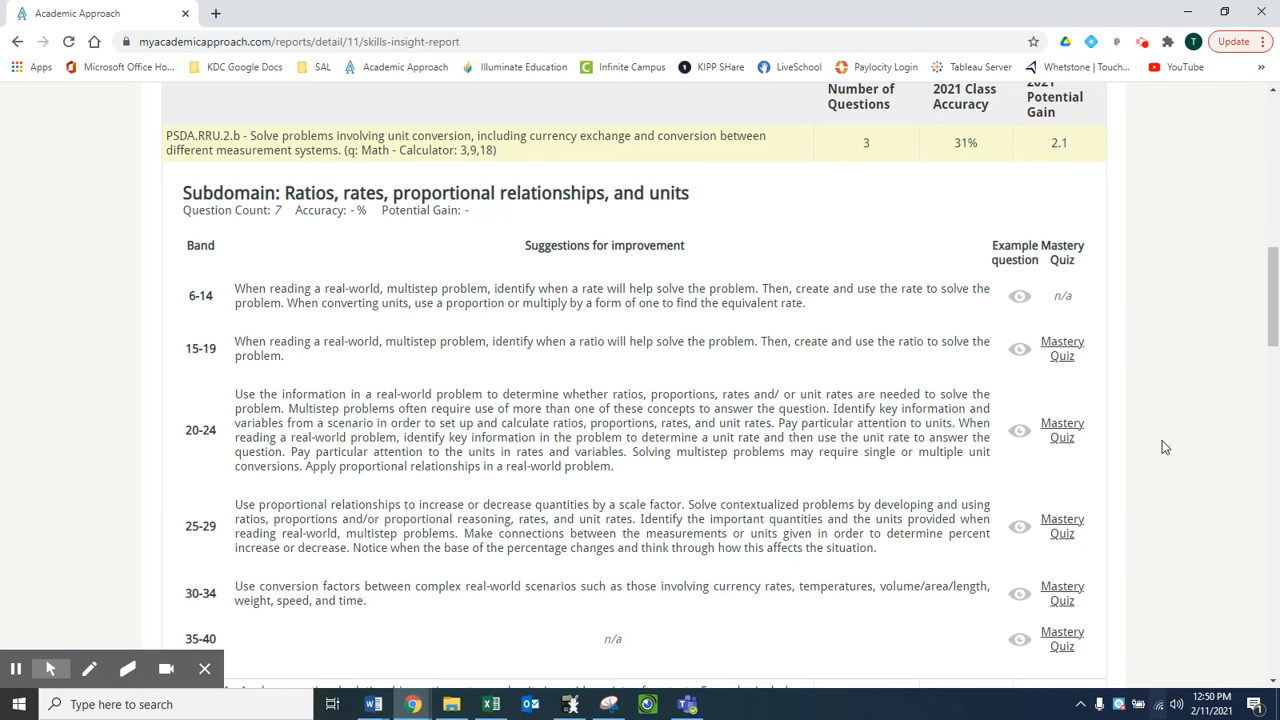
scroll(1162, 443, "up", 9)
scroll(1162, 445, "down", 3)
scroll(1162, 447, "down", 1)
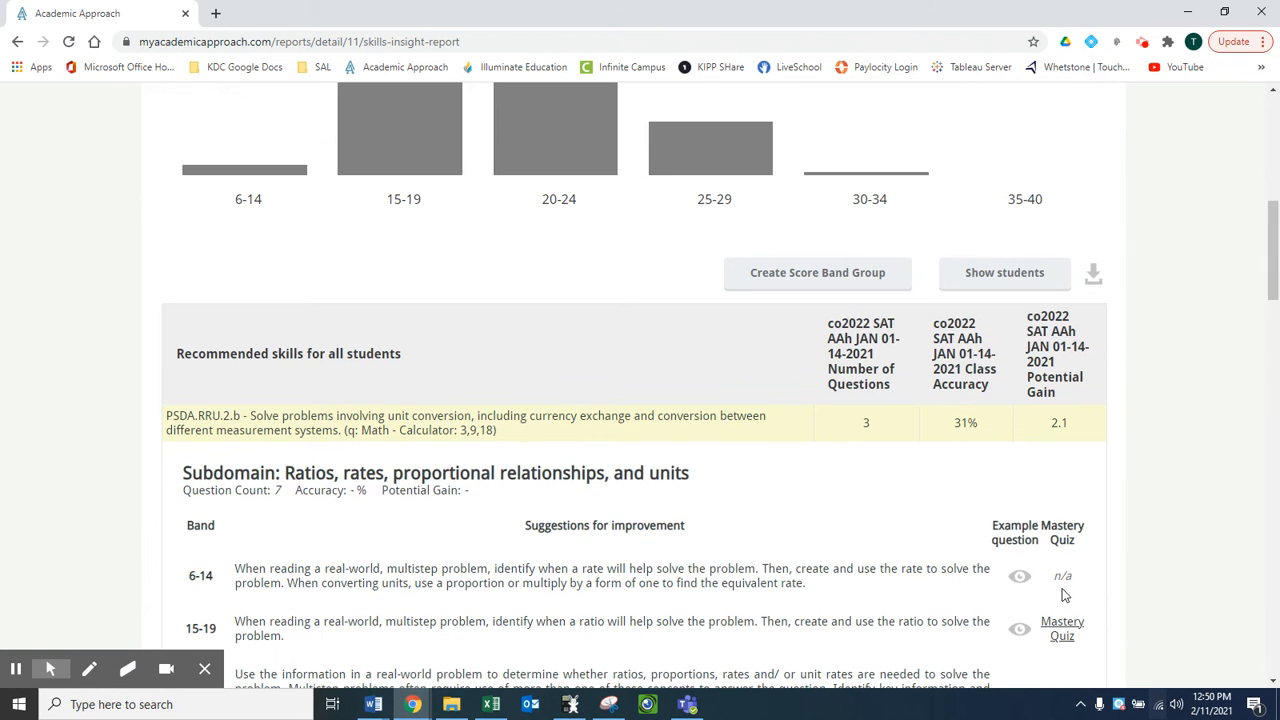
left_click(1062, 628)
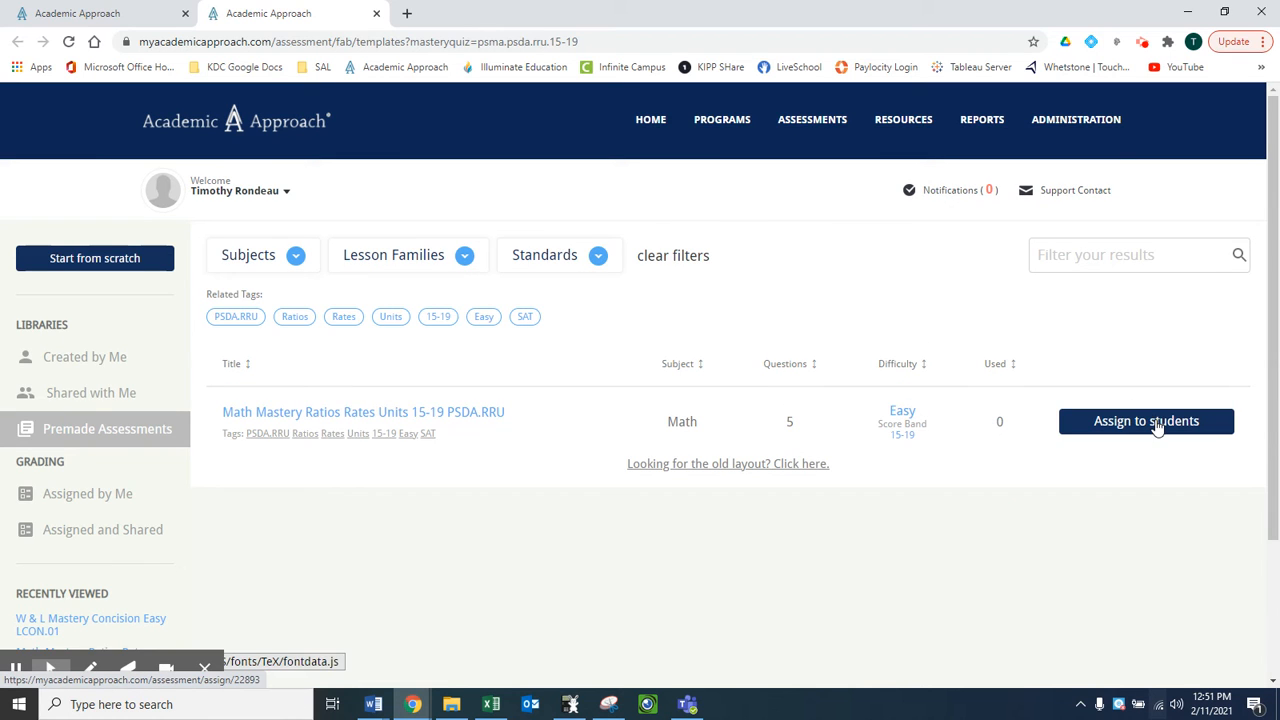
left_click(1150, 422)
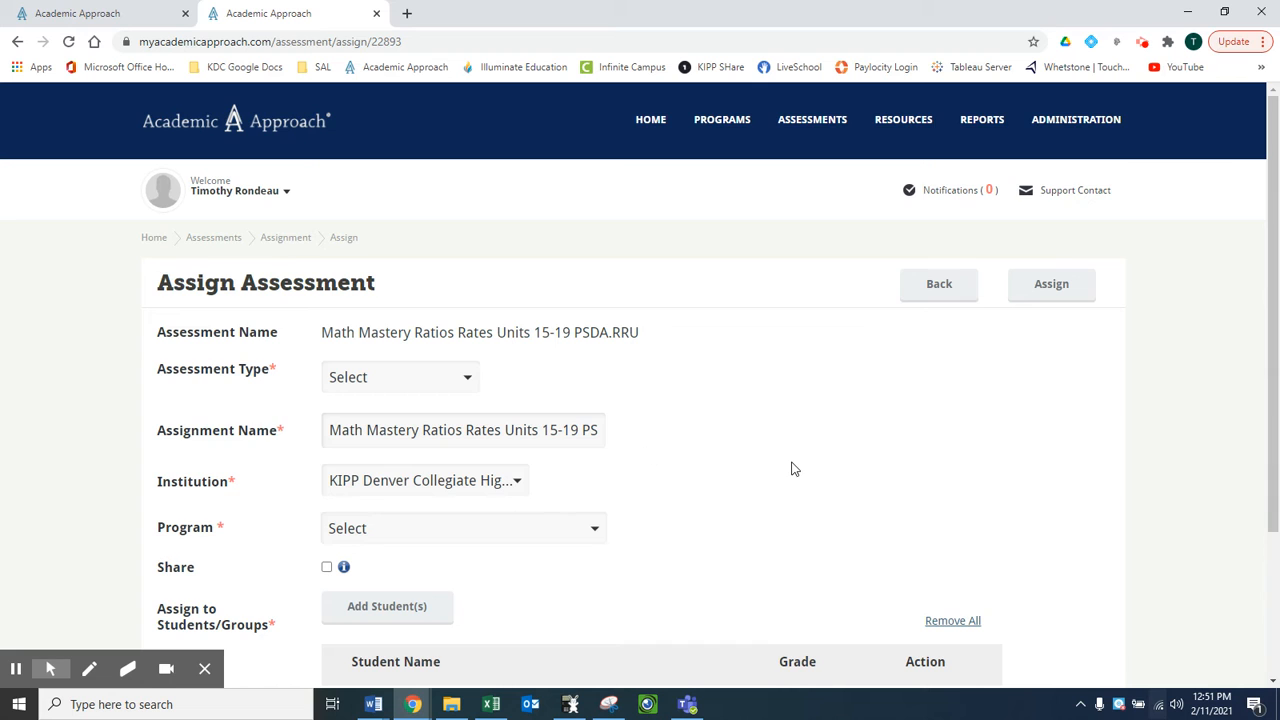
- Set the assignment's program to Active Students Kipp Denver Collegiate and its assessment type to Digital
scroll(793, 469, "down", 3)
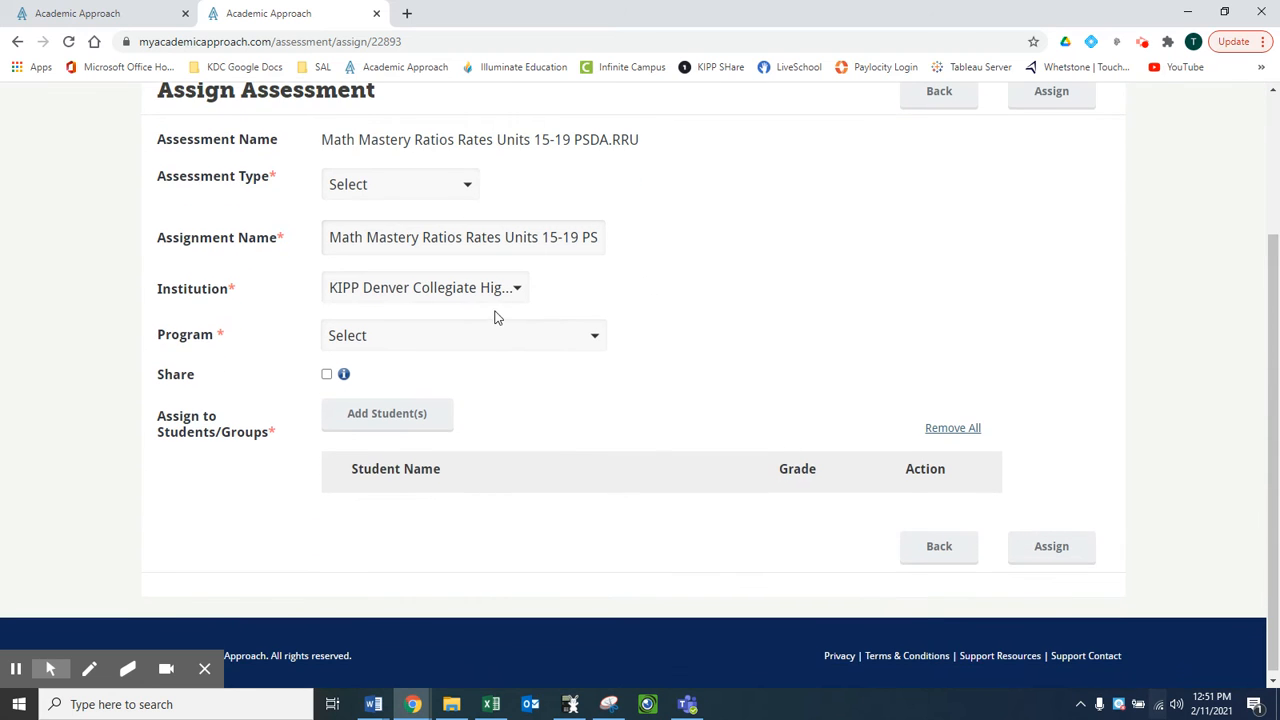
left_click(494, 334)
left_click(519, 425)
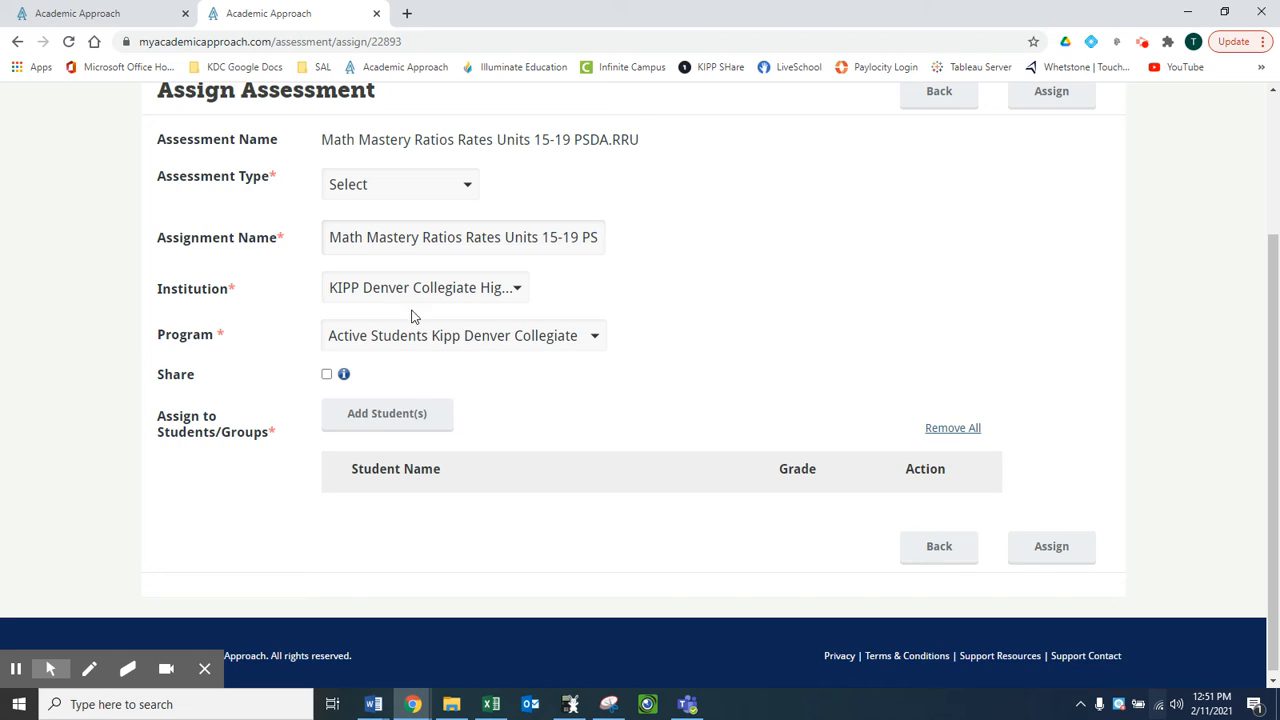
left_click(418, 186)
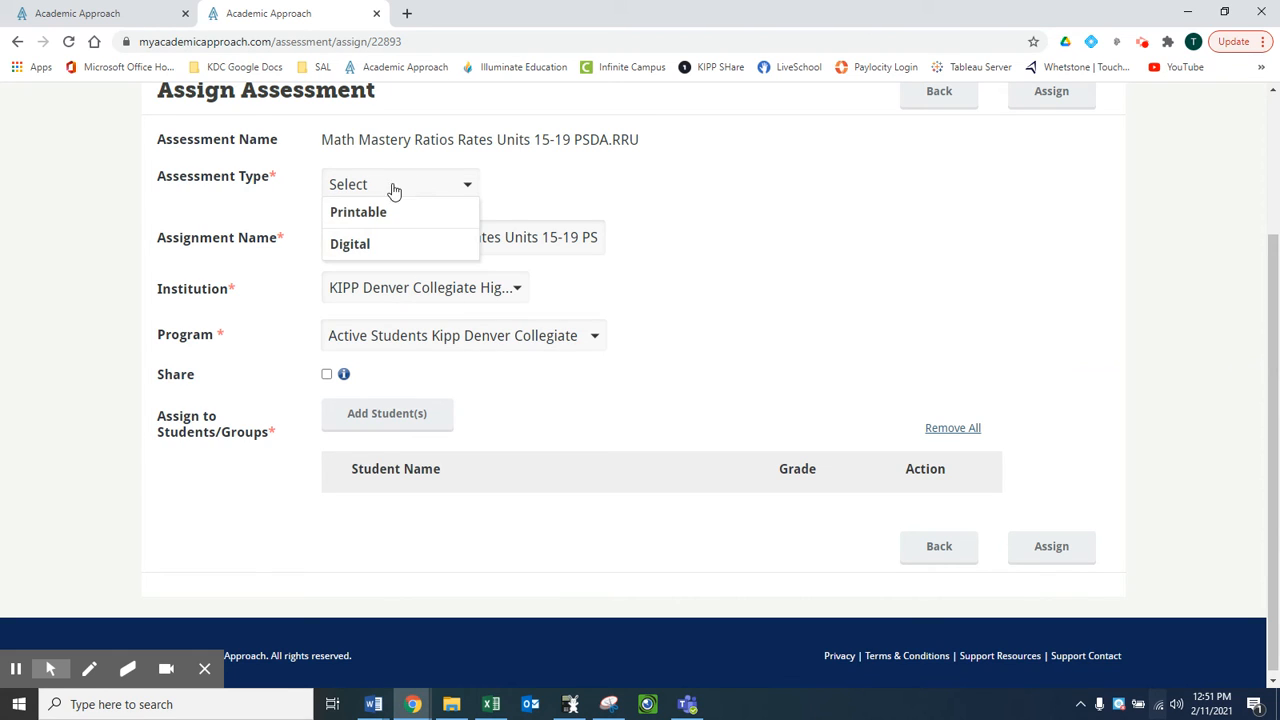
left_click(370, 246)
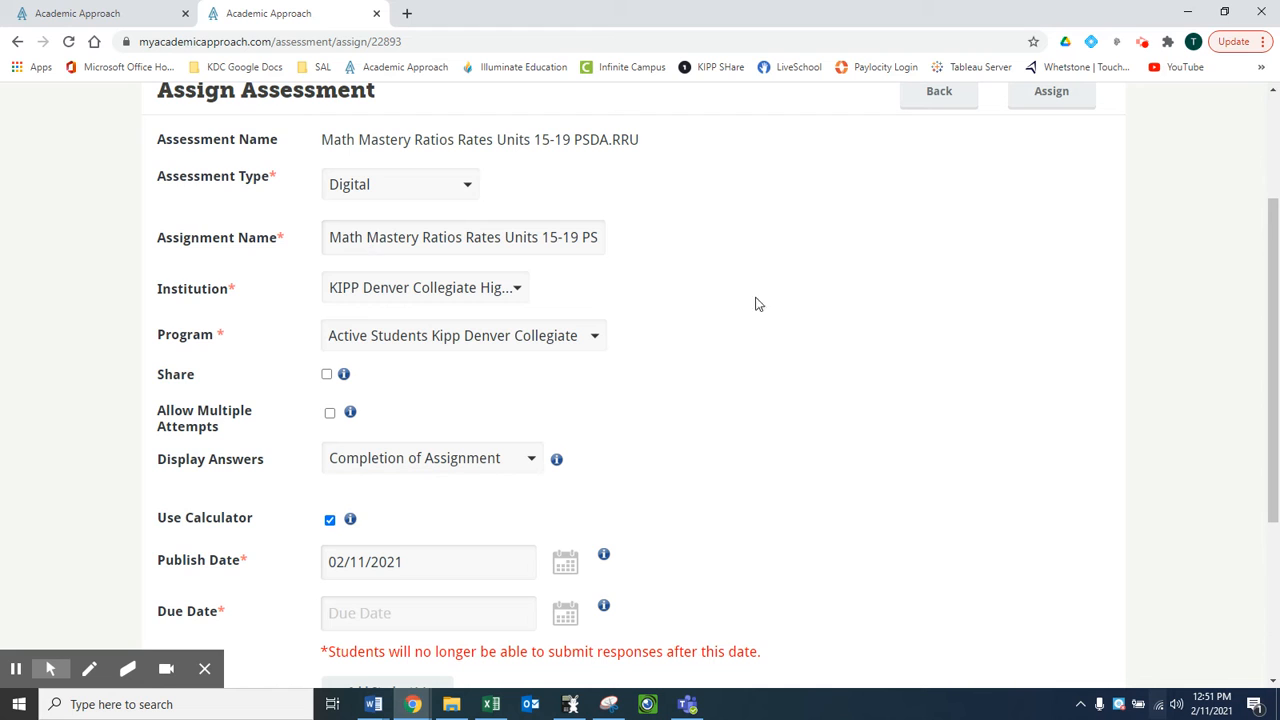
- Review the digital assignment's options and dates, and highlight the assignment name
scroll(768, 308, "down", 2)
scroll(760, 315, "up", 1)
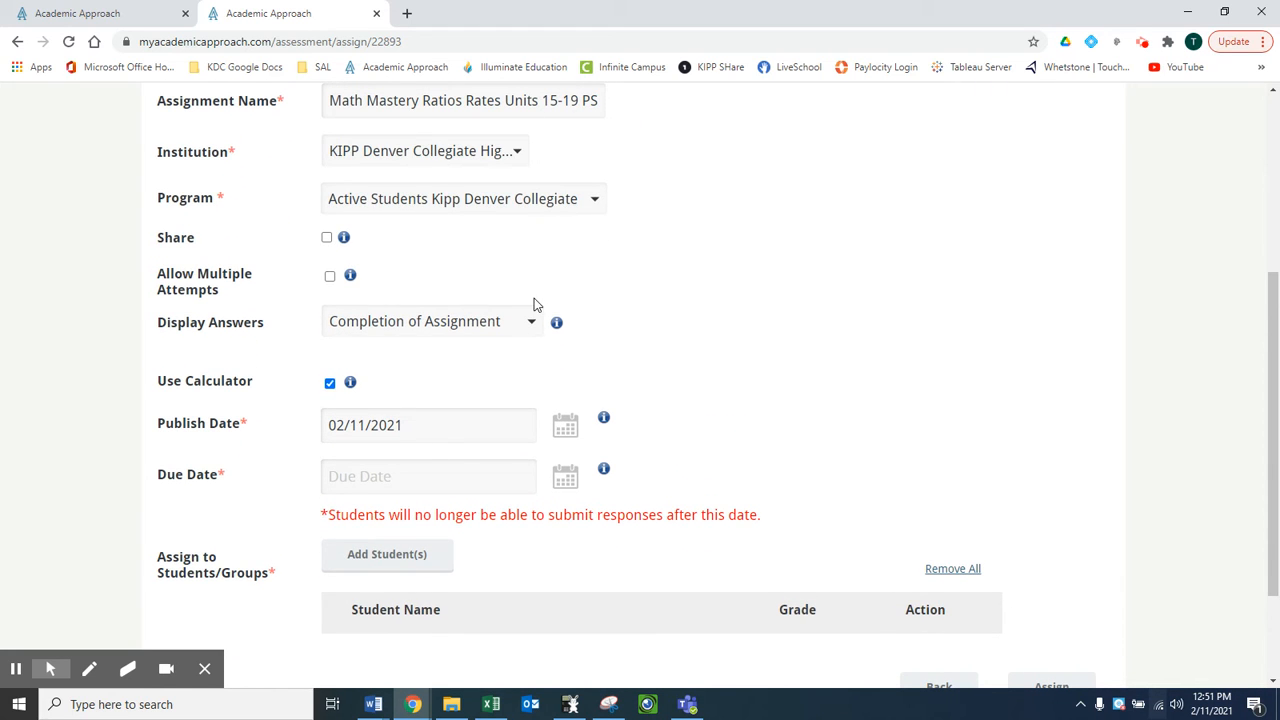
scroll(540, 270, "up", 1)
triple_click(446, 208)
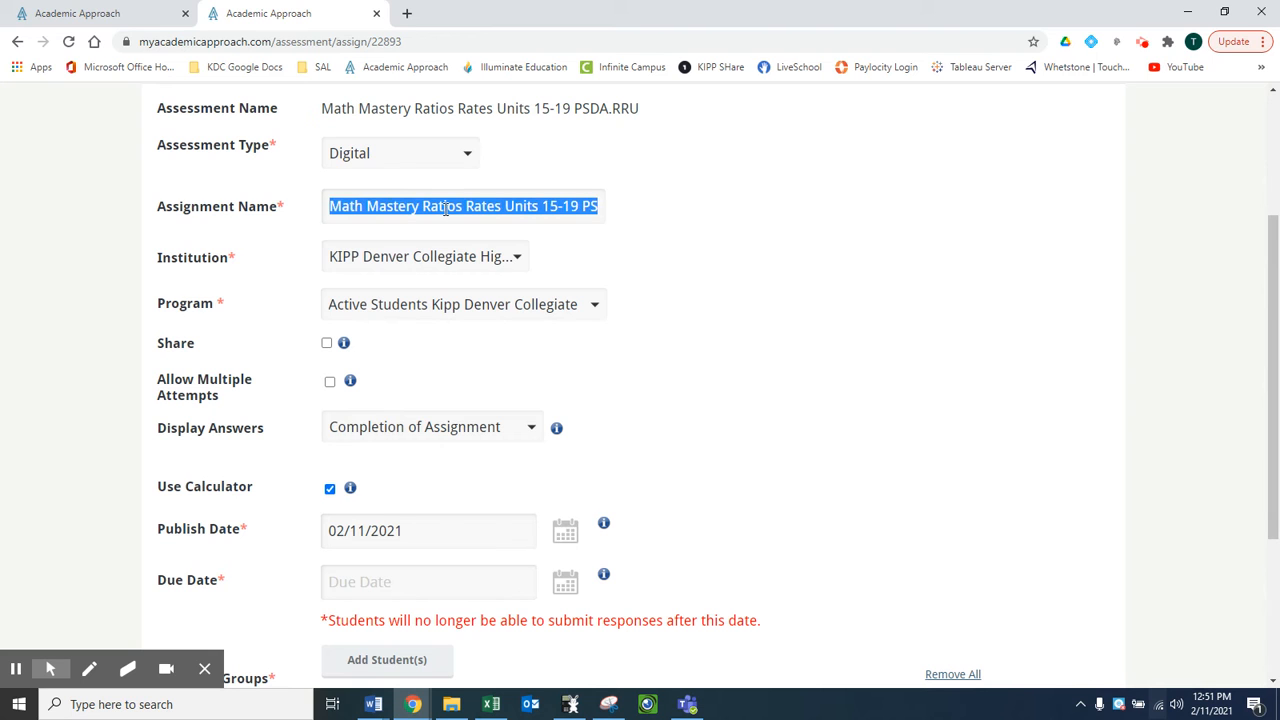
- Browse the class, cohort and score band groups available for the assignment, and close the list without adding any
scroll(628, 377, "down", 3)
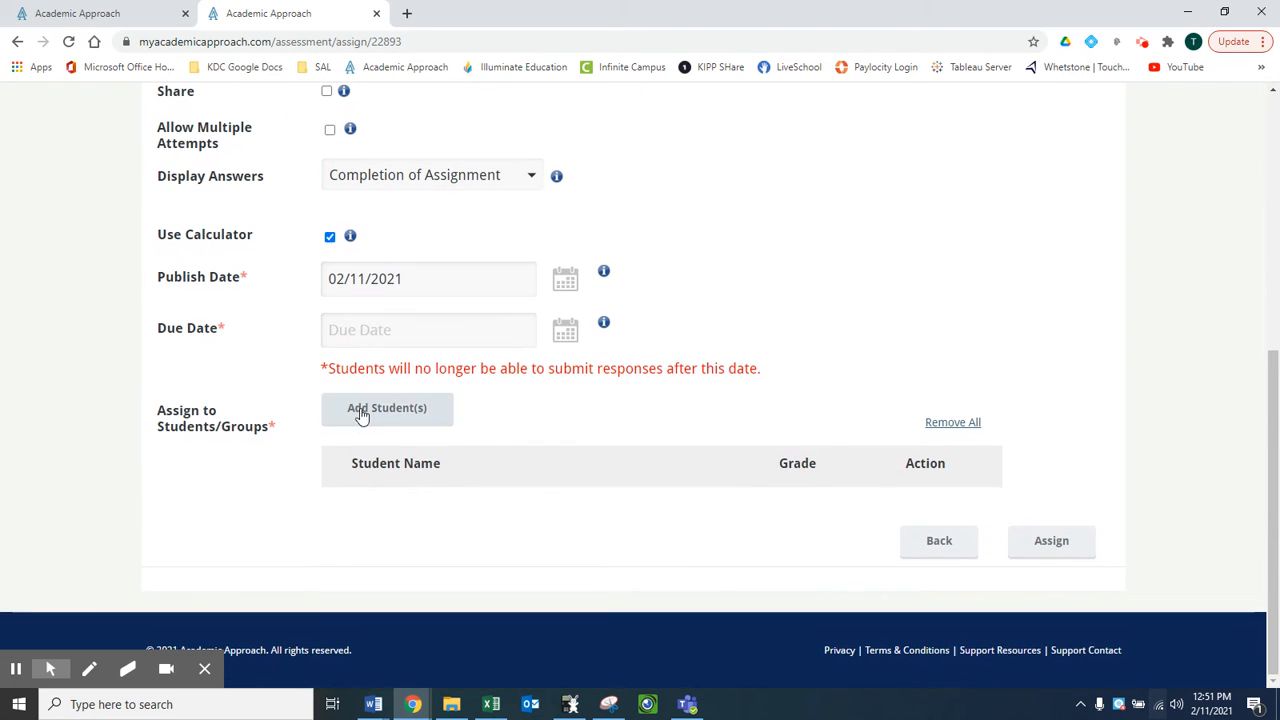
left_click(362, 417)
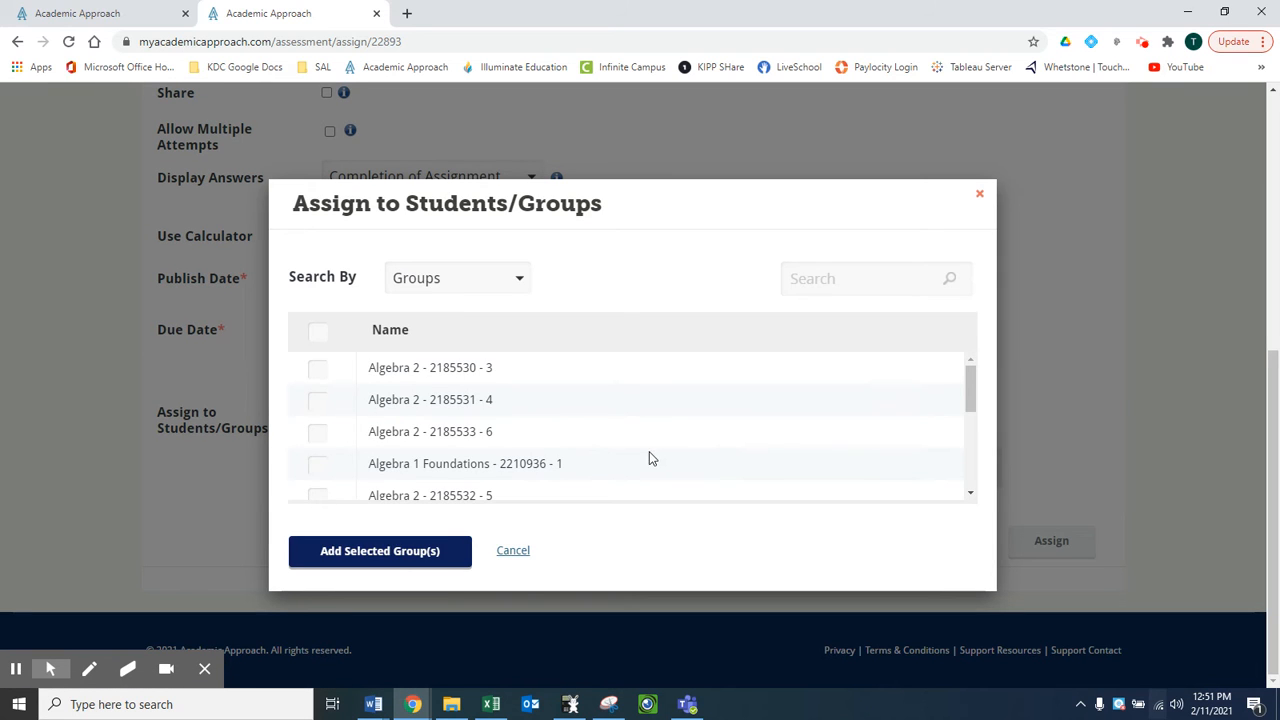
scroll(545, 418, "down", 5)
scroll(543, 417, "up", 5)
scroll(490, 430, "down", 1)
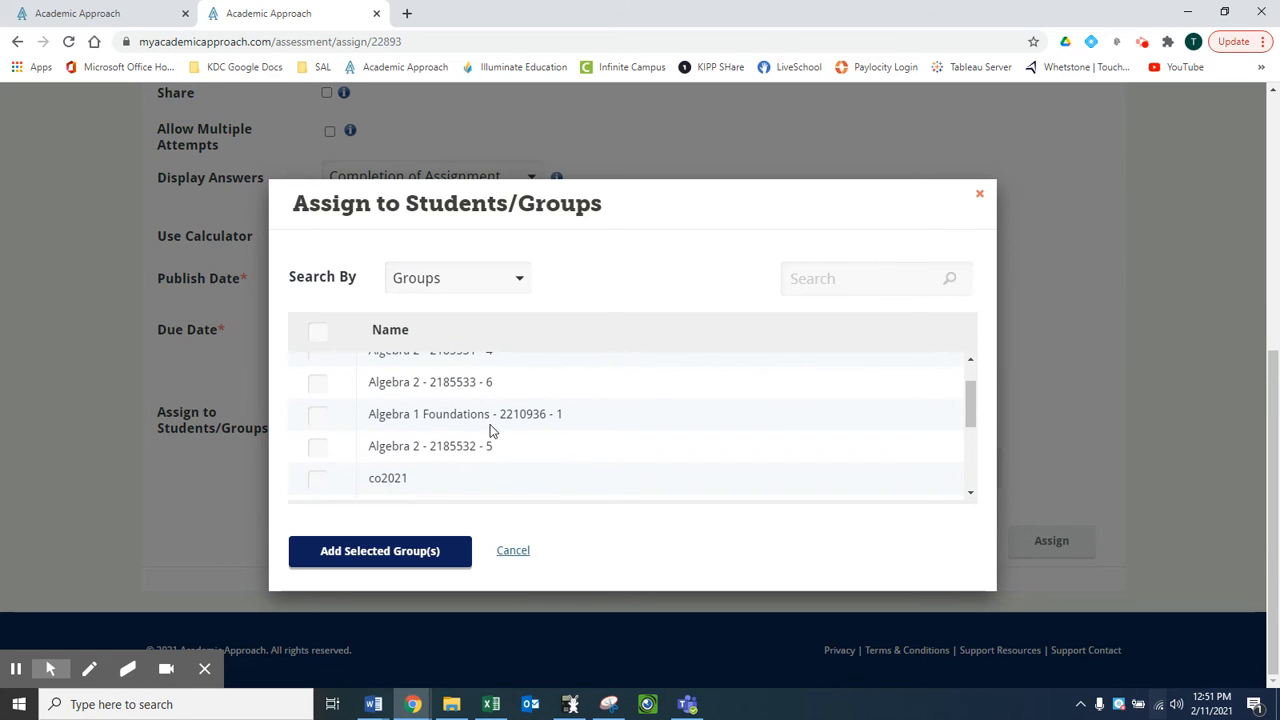
scroll(597, 384, "down", 3)
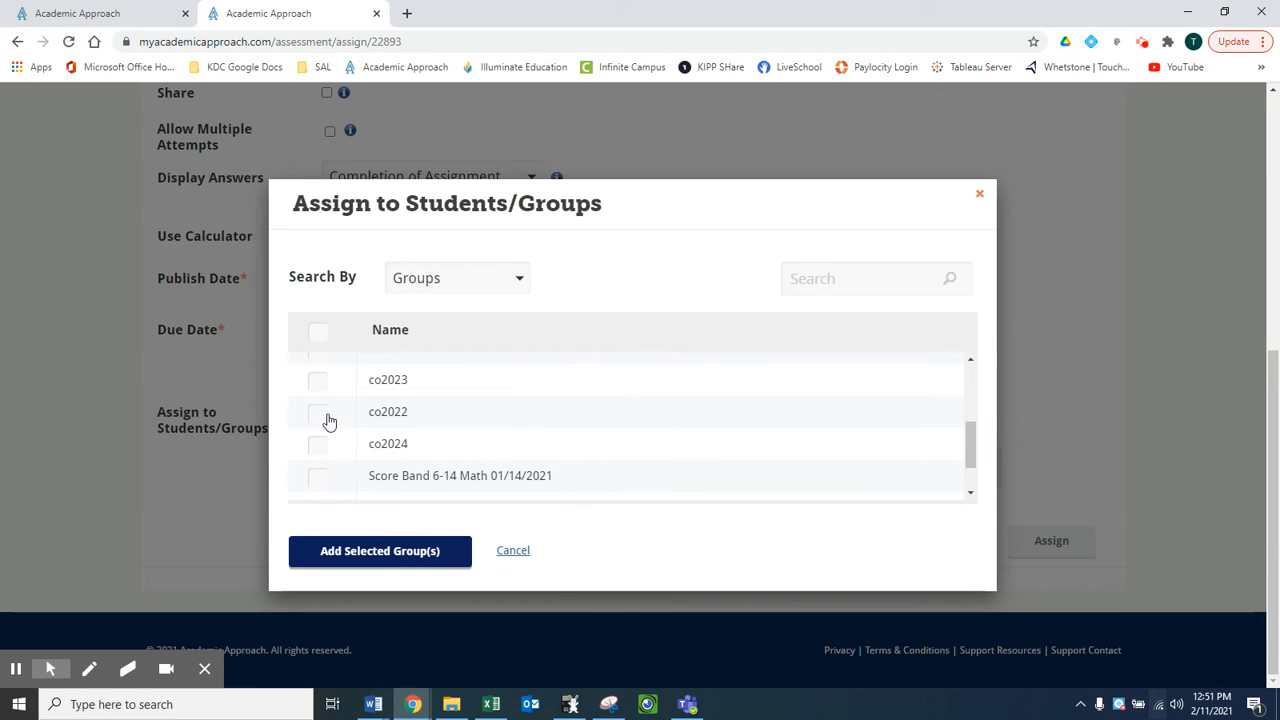
scroll(502, 416, "down", 2)
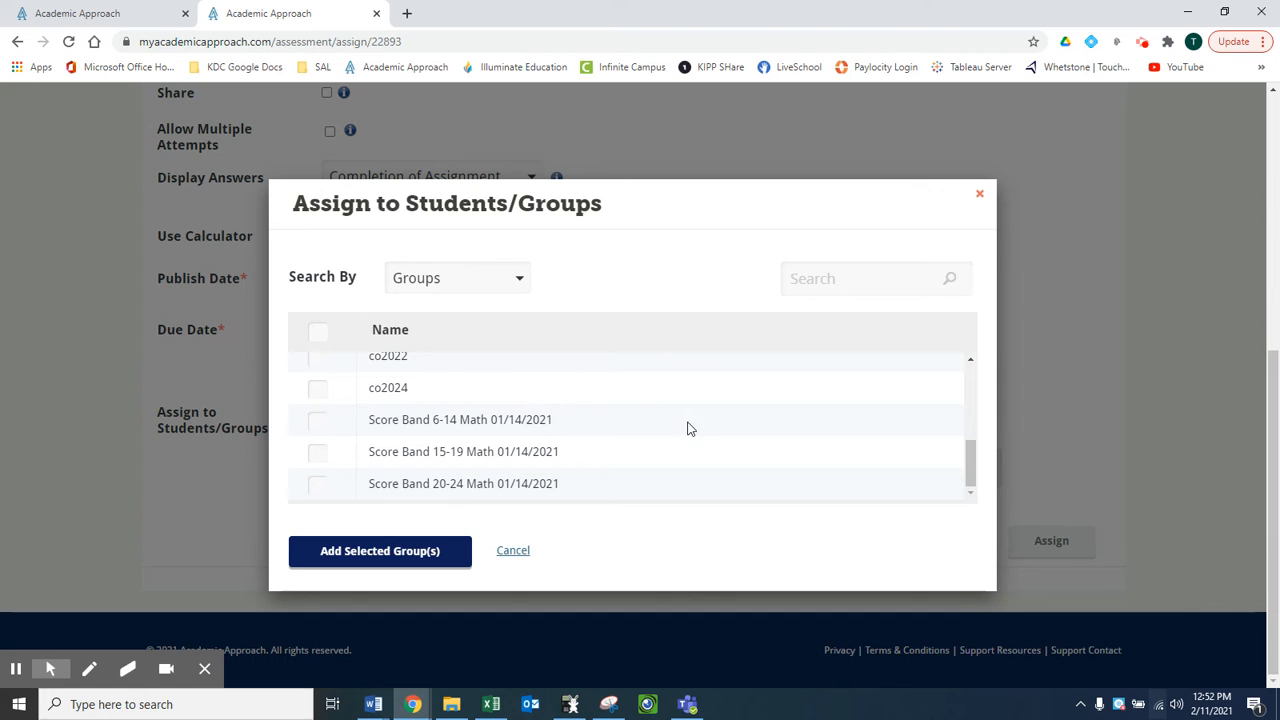
left_click(979, 194)
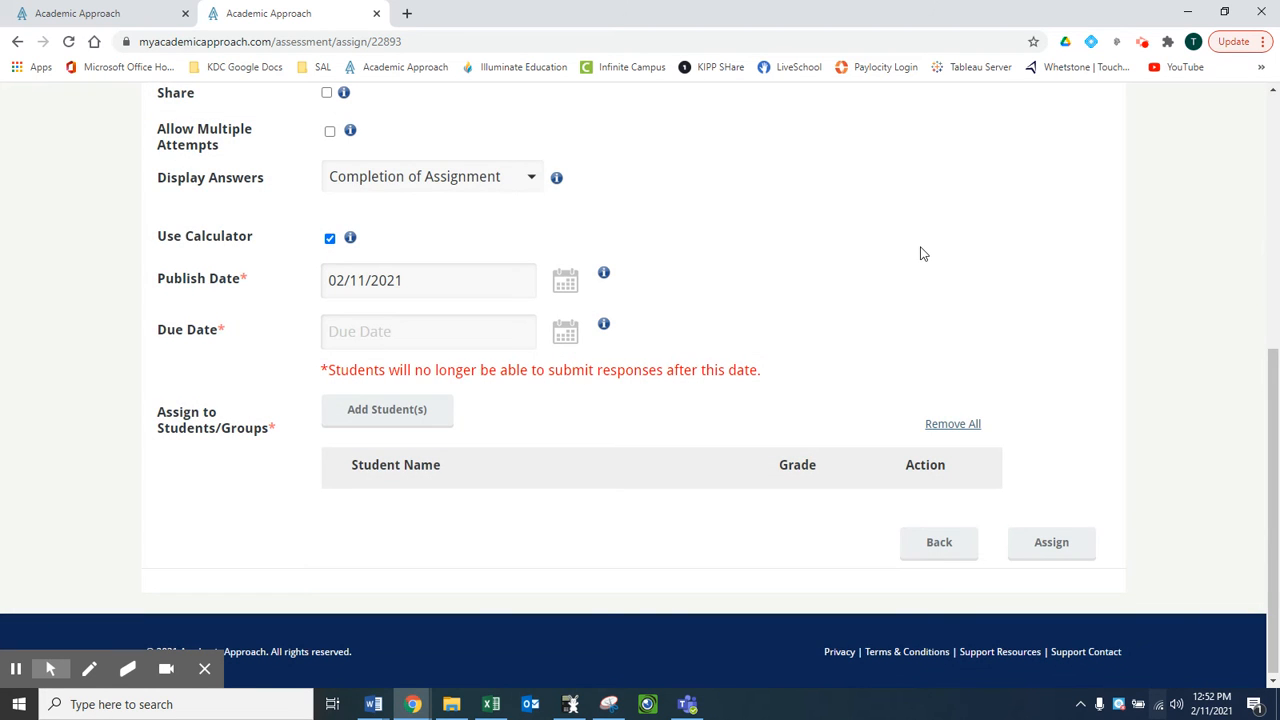
scroll(818, 236, "up", 5)
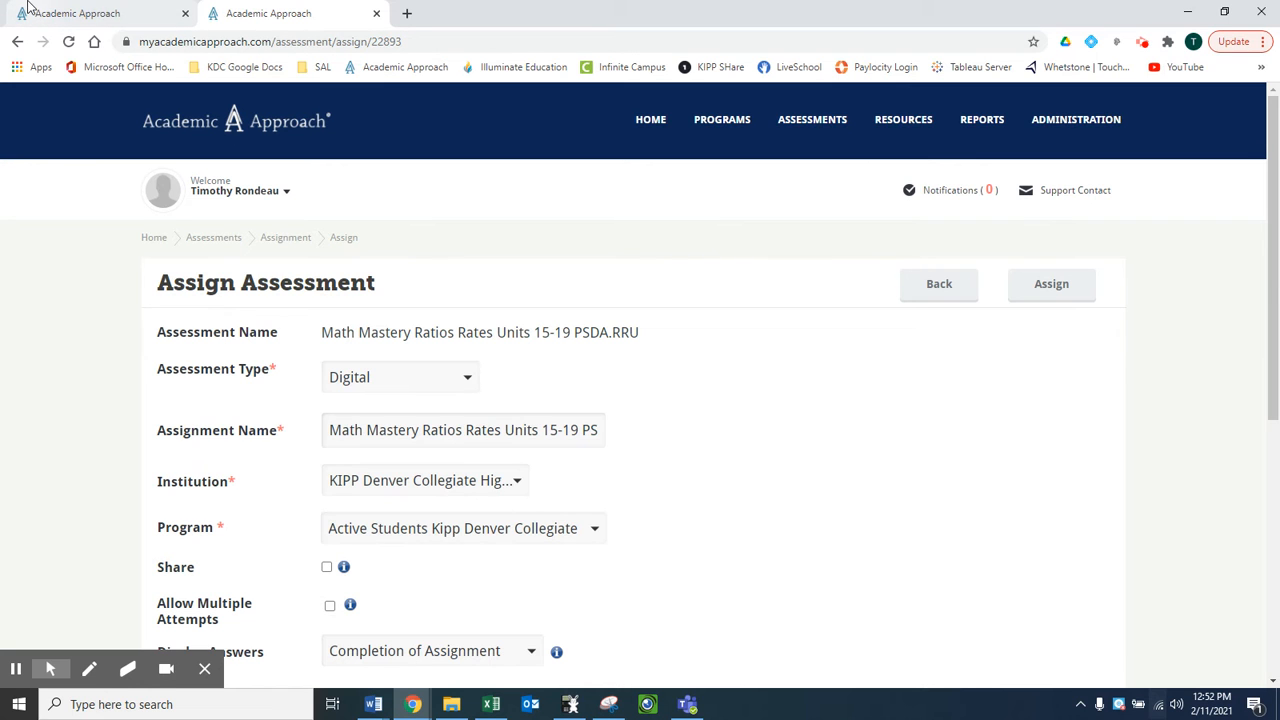
- Return to the Skills Insight Report and filter its recommended skills to the 15-19 score band in the distribution chart
left_click(110, 8)
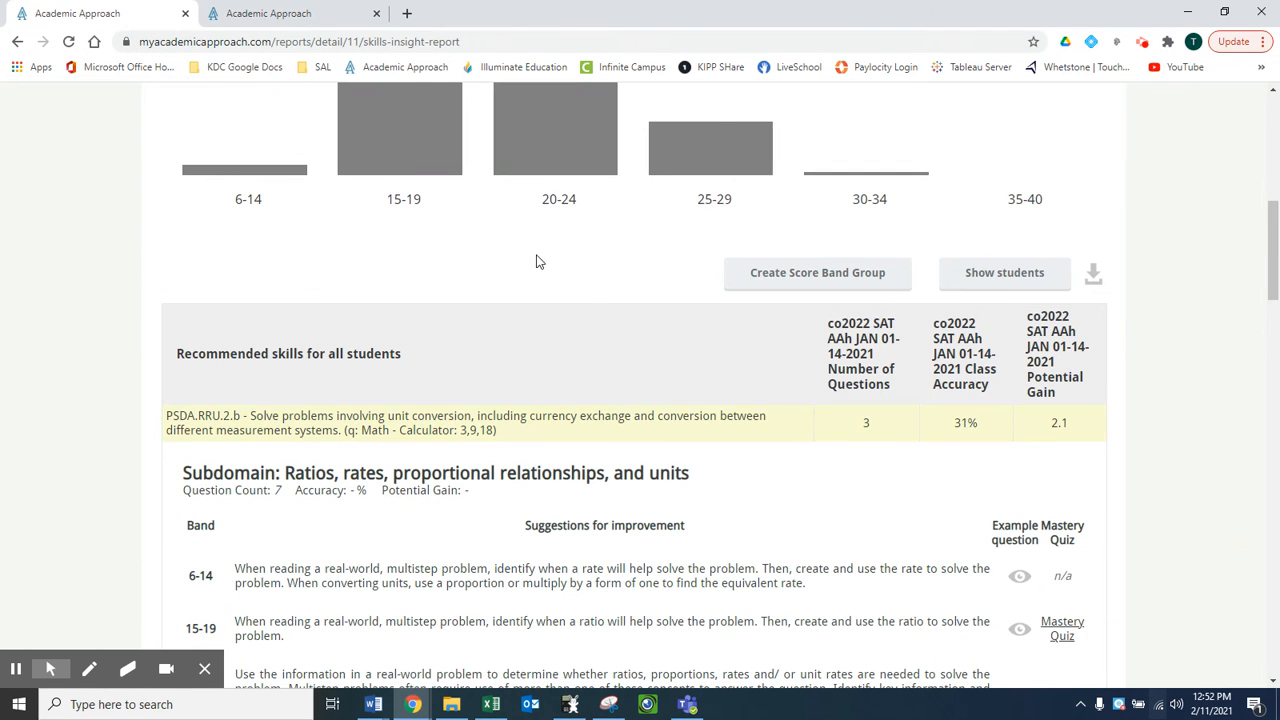
scroll(581, 286, "up", 7)
scroll(581, 286, "down", 7)
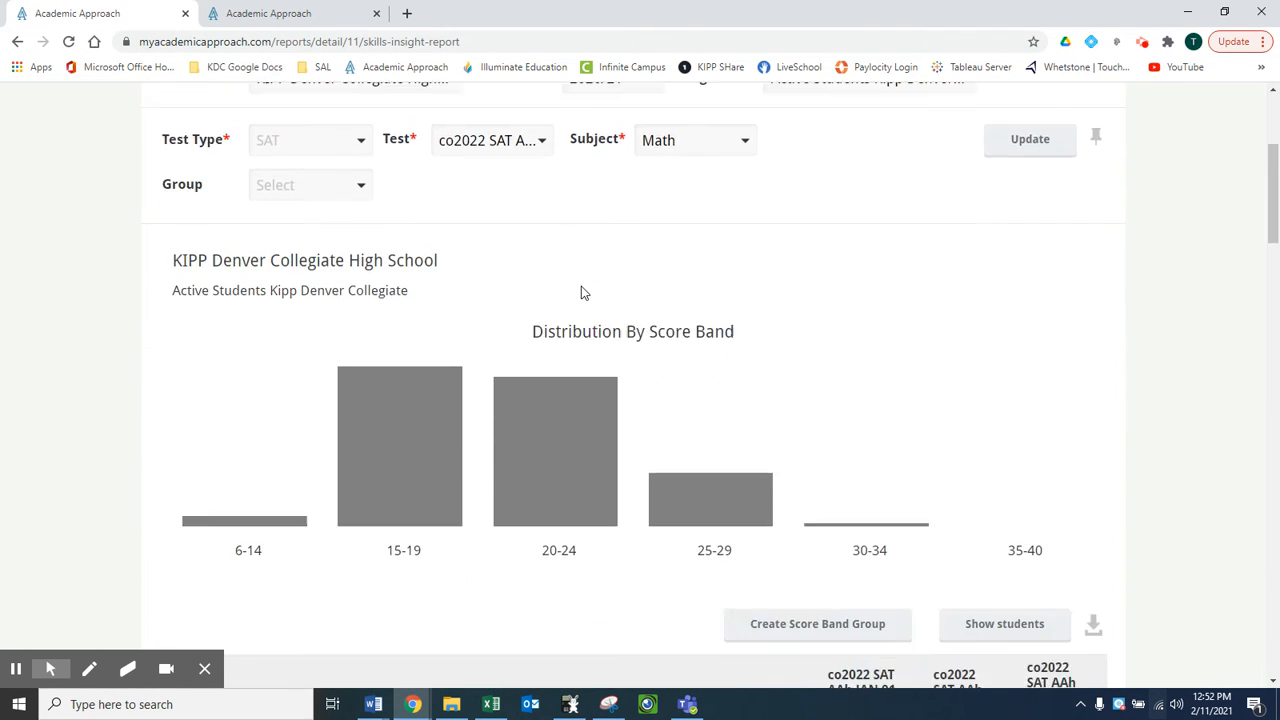
scroll(581, 286, "up", 2)
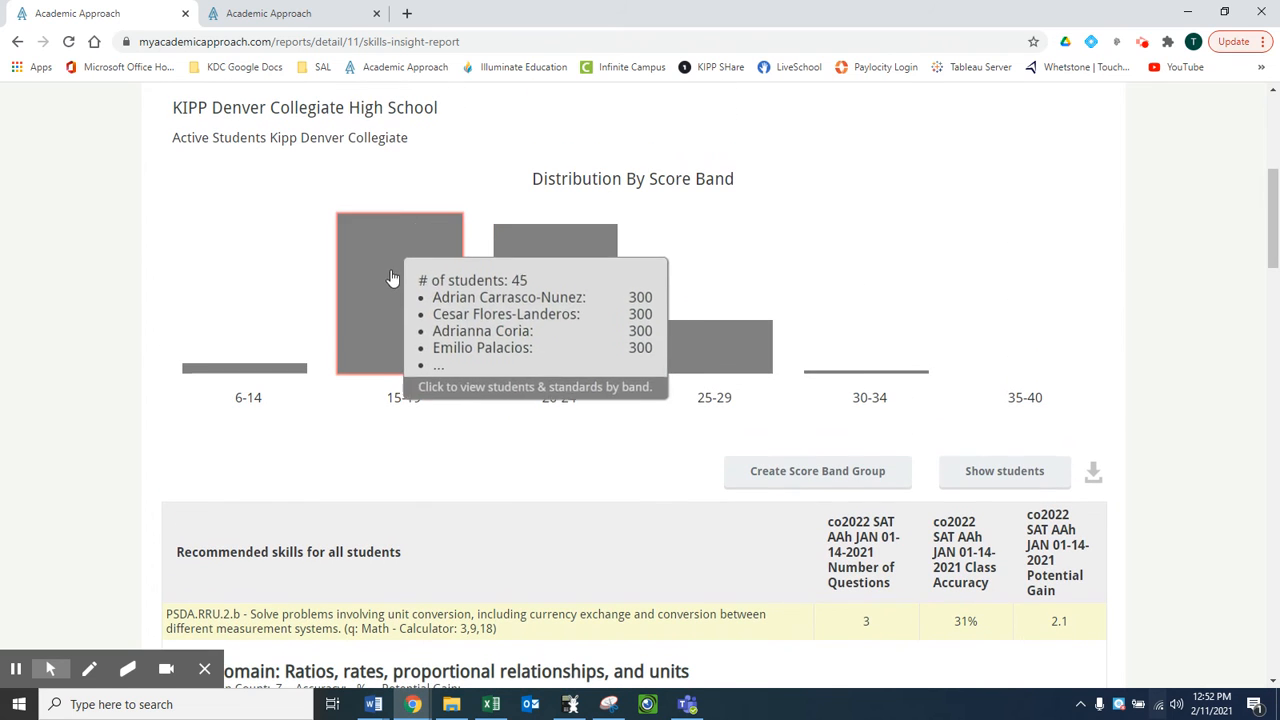
mouse_move(537, 303)
mouse_move(401, 320)
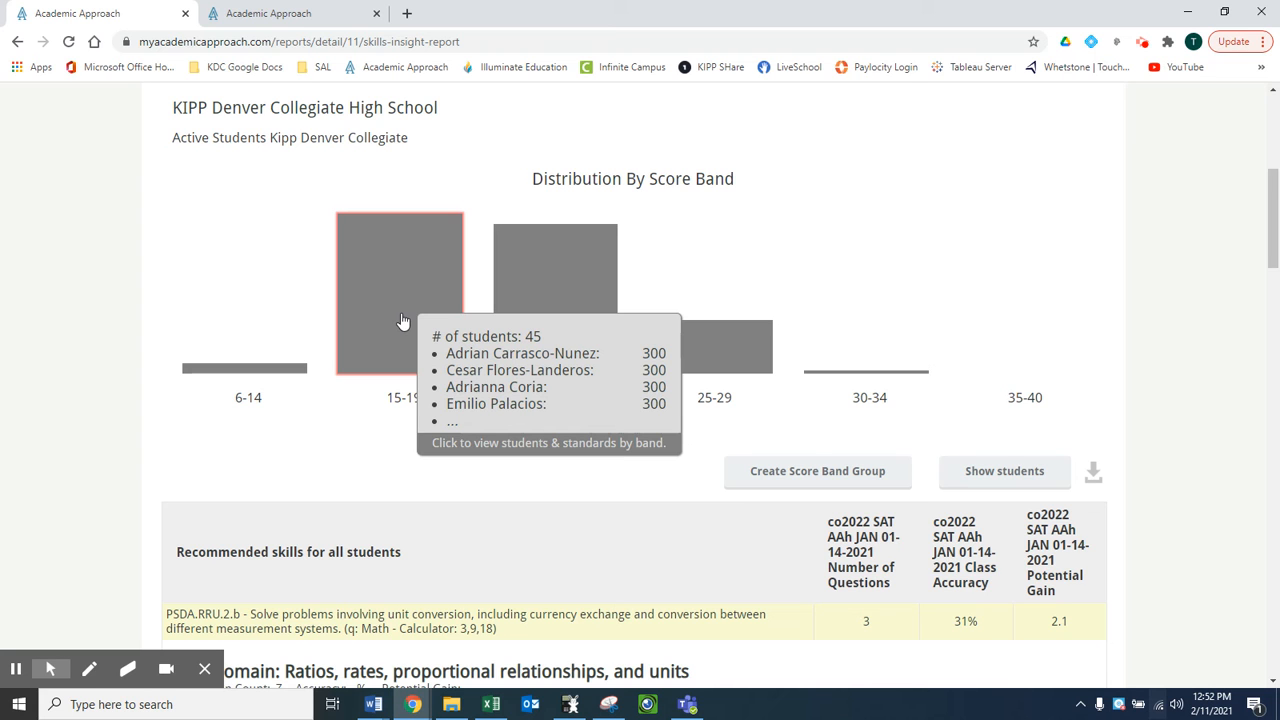
left_click(401, 320)
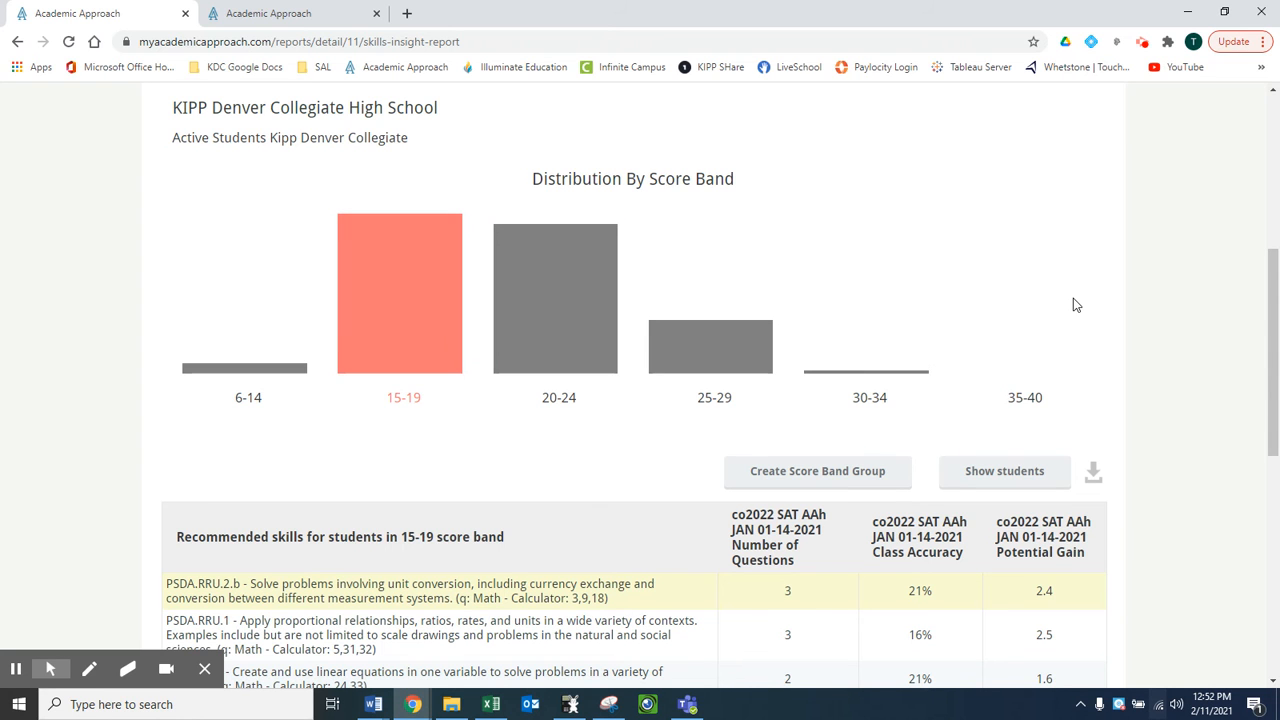
- Create a score band group from the students in the 15-19 band and open that group for editing
scroll(1073, 298, "down", 2)
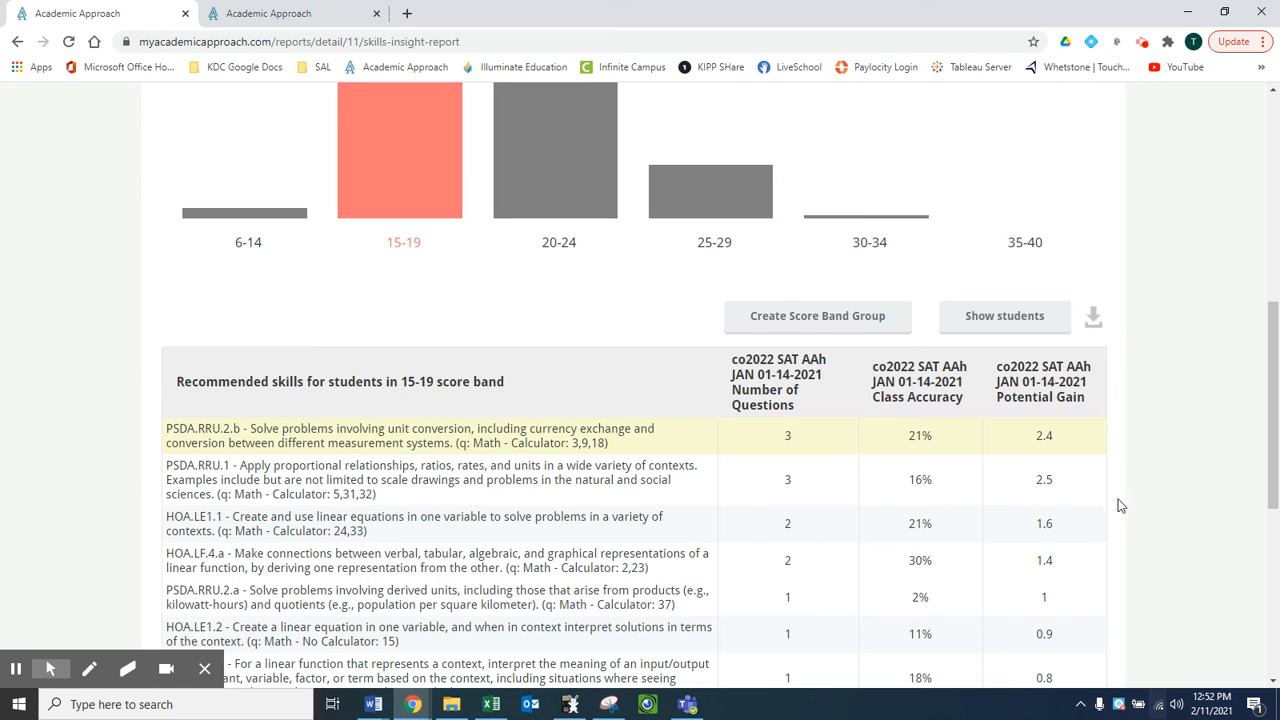
scroll(1157, 505, "down", 1)
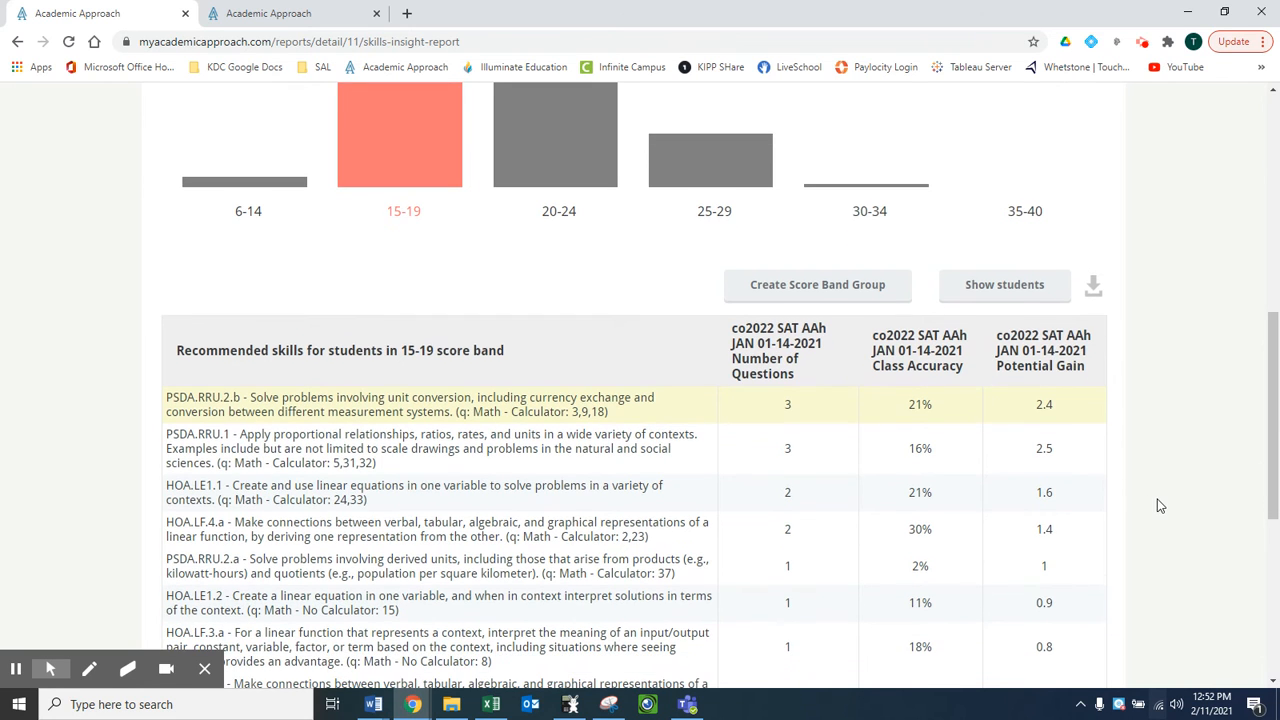
left_click(813, 288)
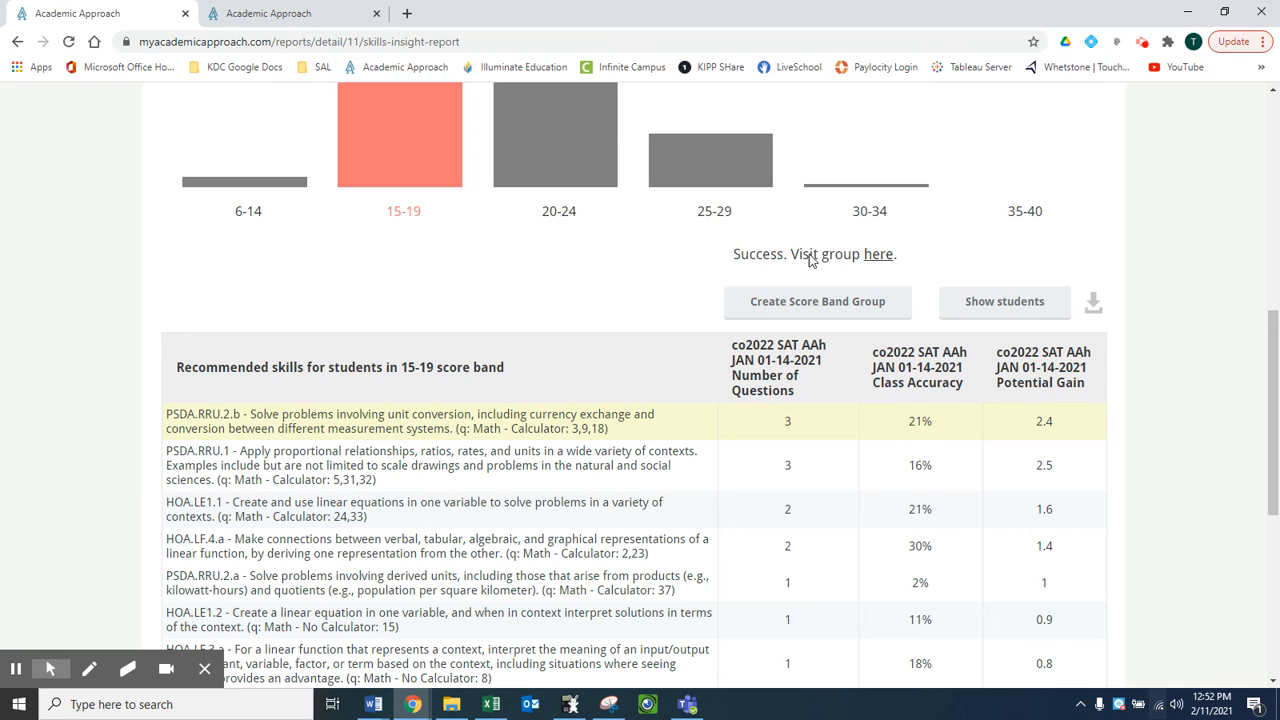
left_click(870, 255)
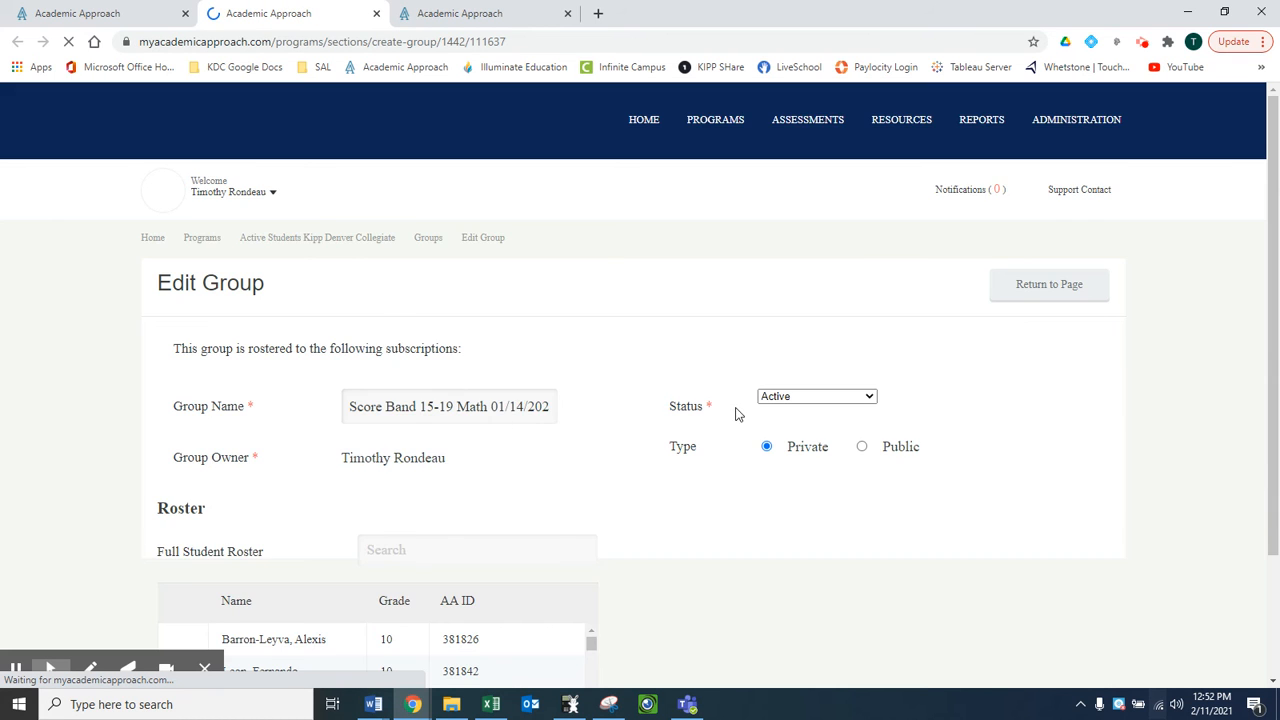
- Review the students in the group roster, and mark one as if for removal, then unmark them
scroll(740, 334, "down", 3)
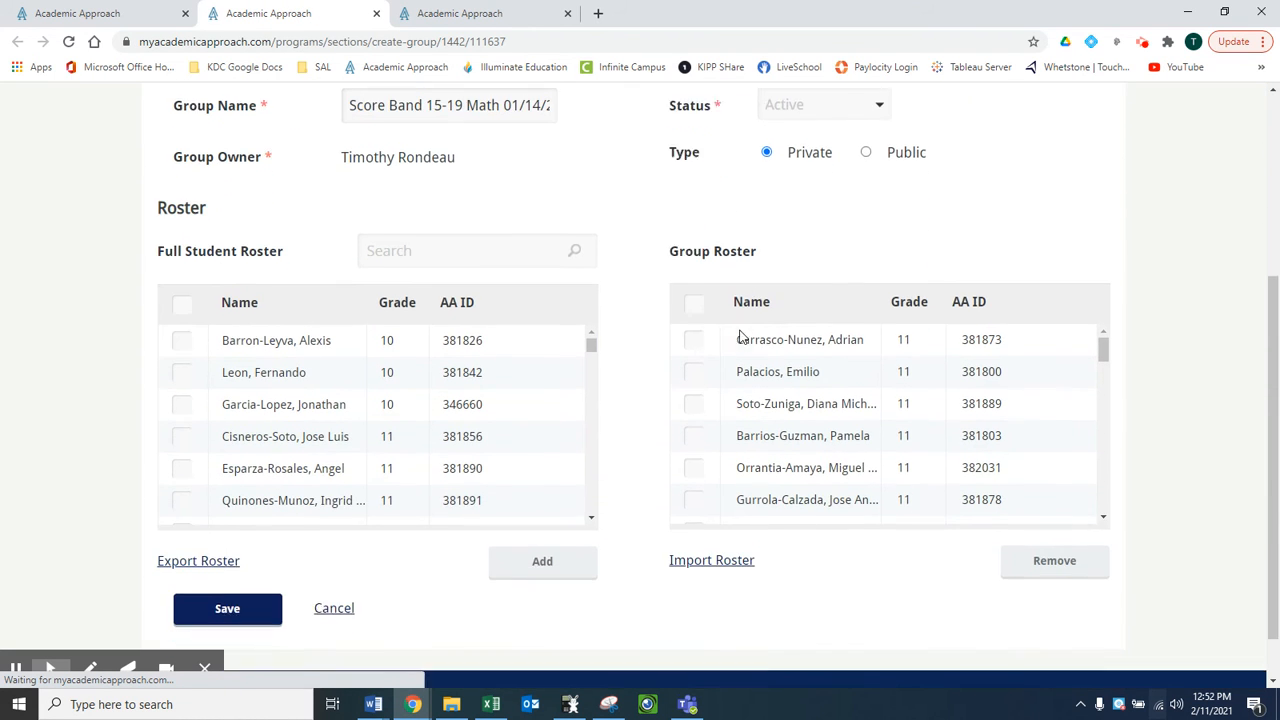
mouse_move(1103, 333)
left_mouse_down()
mouse_move(1110, 391)
mouse_move(1113, 333)
left_mouse_up()
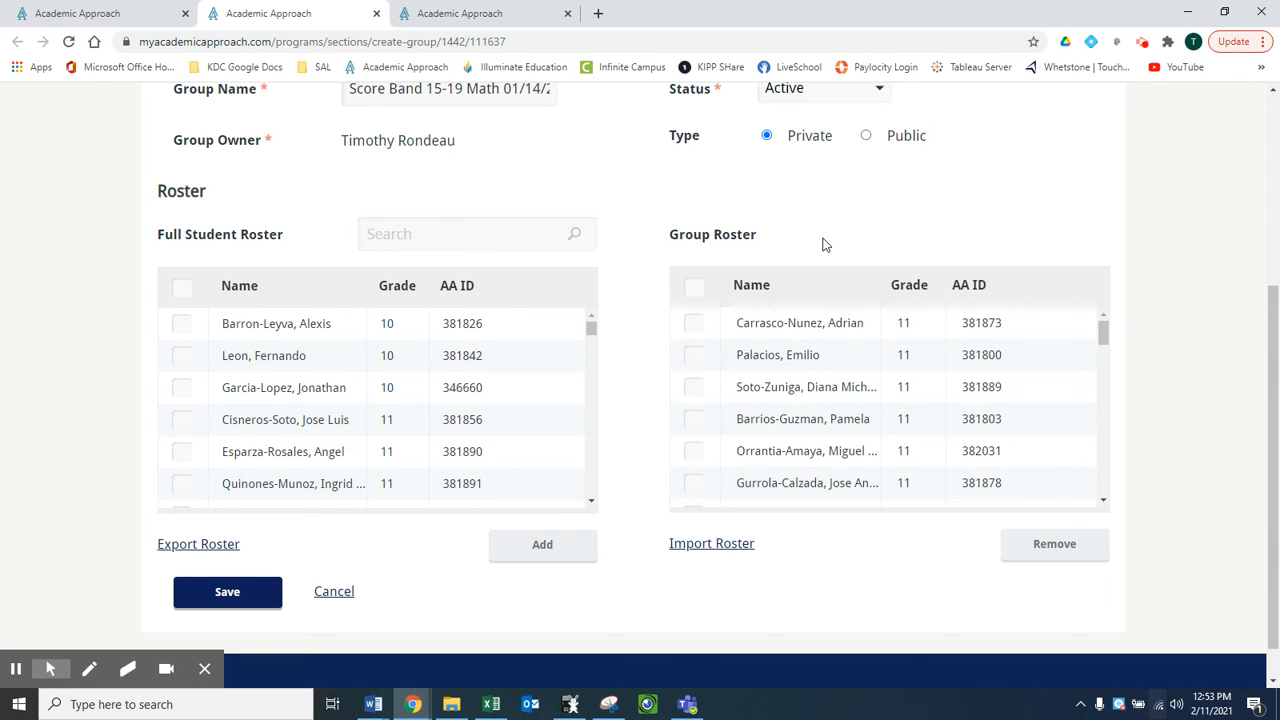
left_click_drag(1106, 334, 1089, 294)
left_click(695, 388)
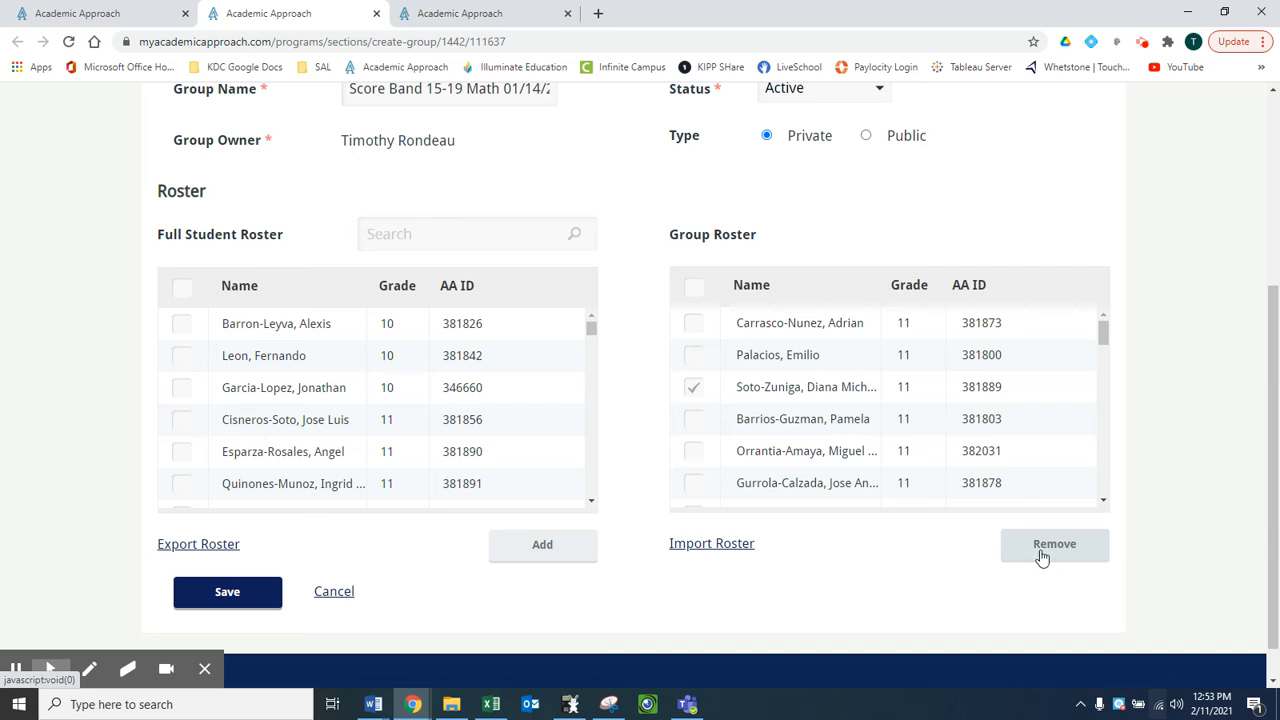
left_click(694, 389)
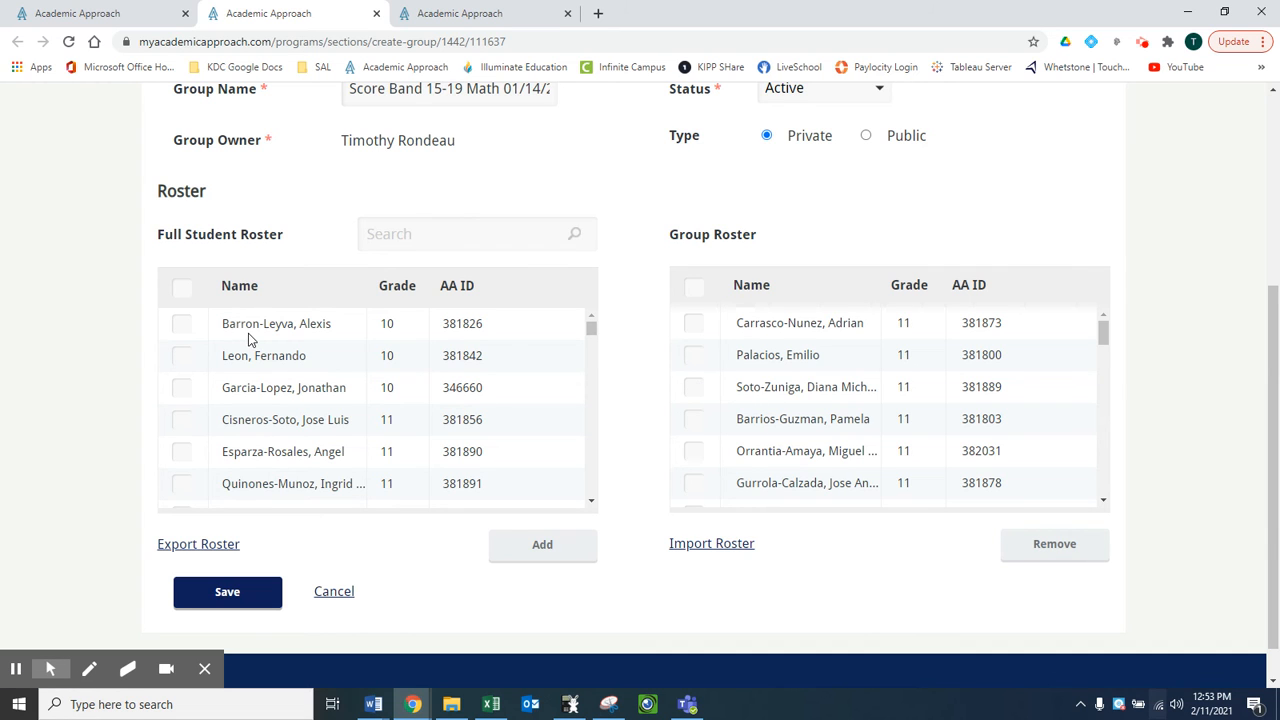
- Browse the full student roster, and mark one student as if for adding to the group, then unmark them
scroll(249, 337, "down", 5)
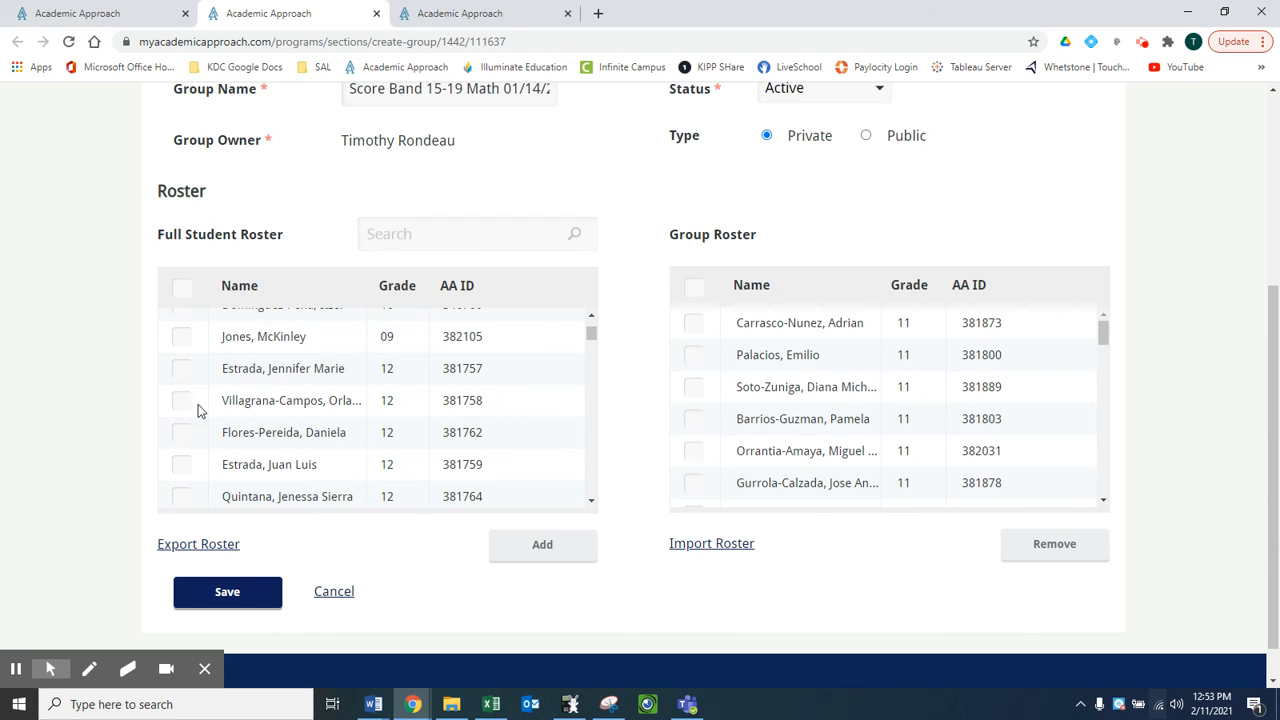
left_click(181, 433)
left_click(181, 433)
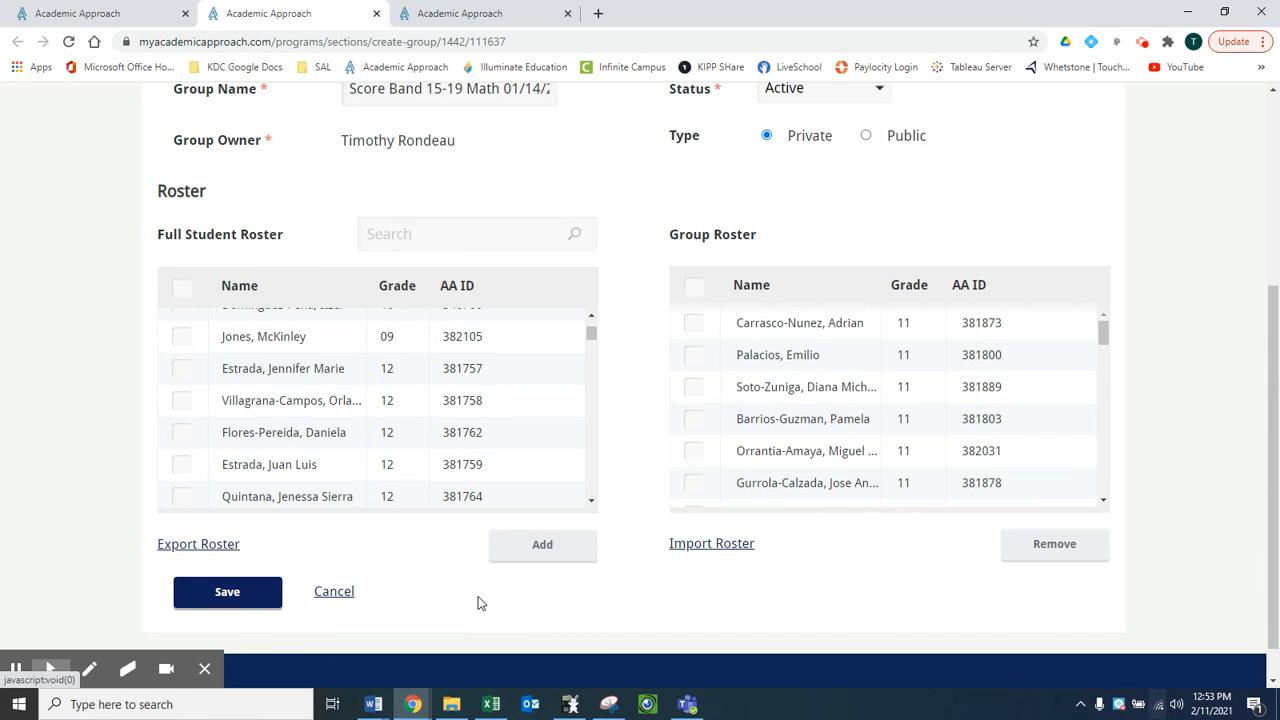
scroll(477, 600, "up", 3)
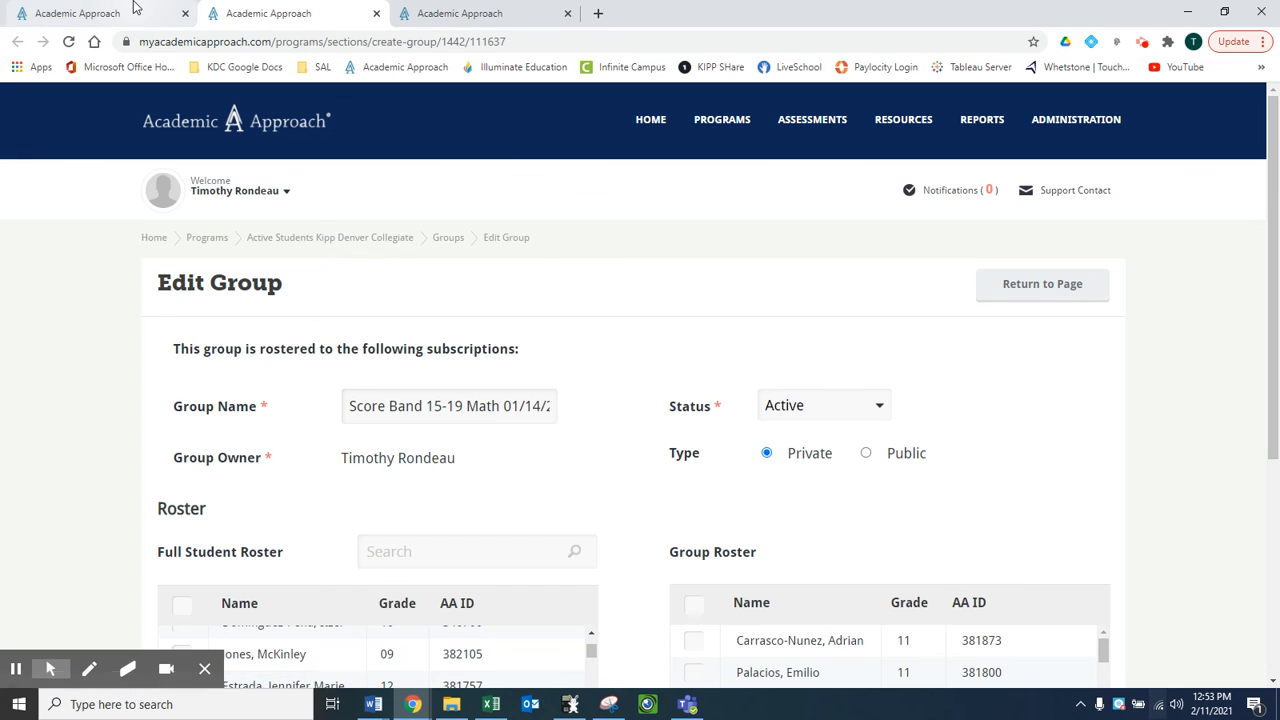
- Go back to the quiz assignment, look through the score band groups available to assign, and close the list without adding any
left_click(135, 8)
left_click(460, 13)
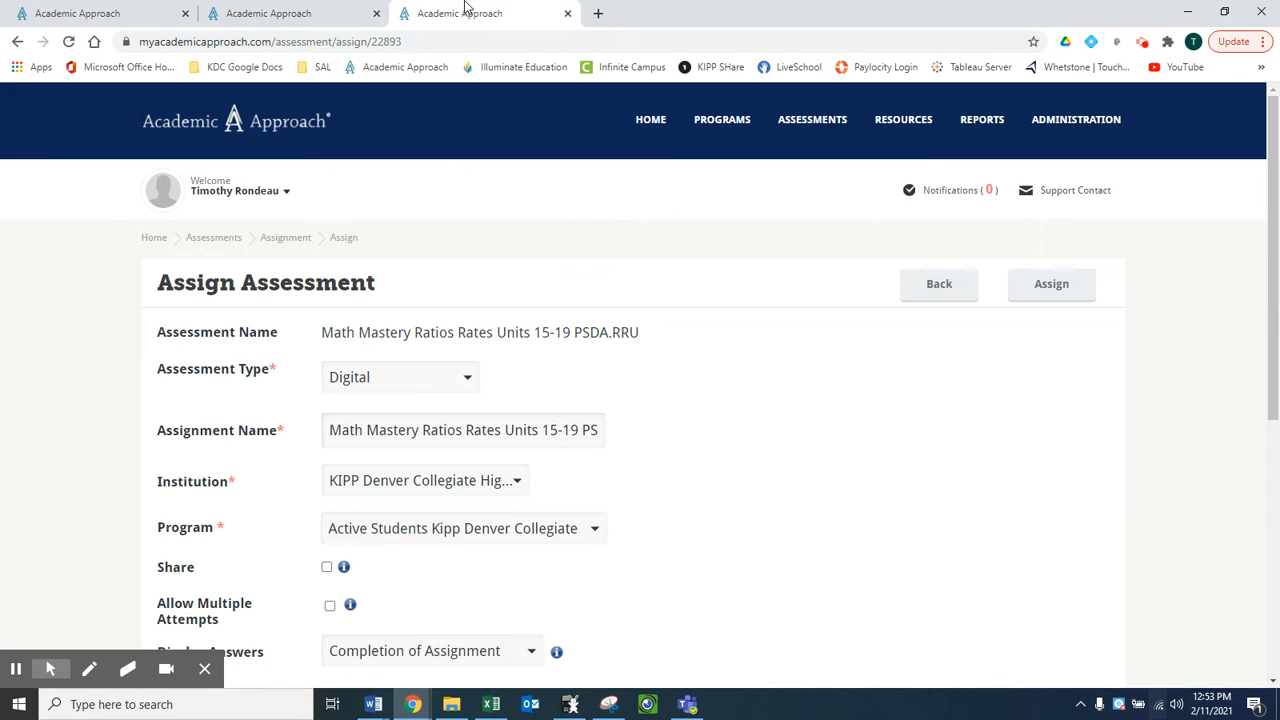
scroll(491, 606, "down", 3)
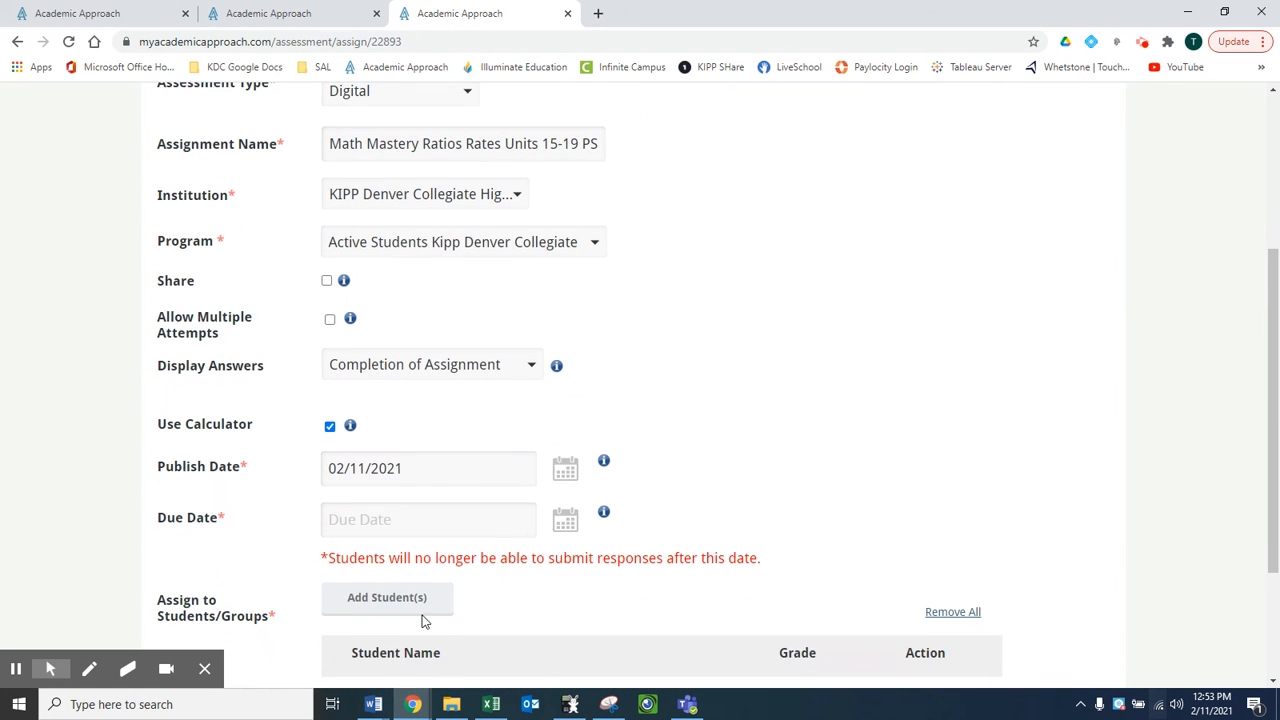
scroll(549, 566, "down", 2)
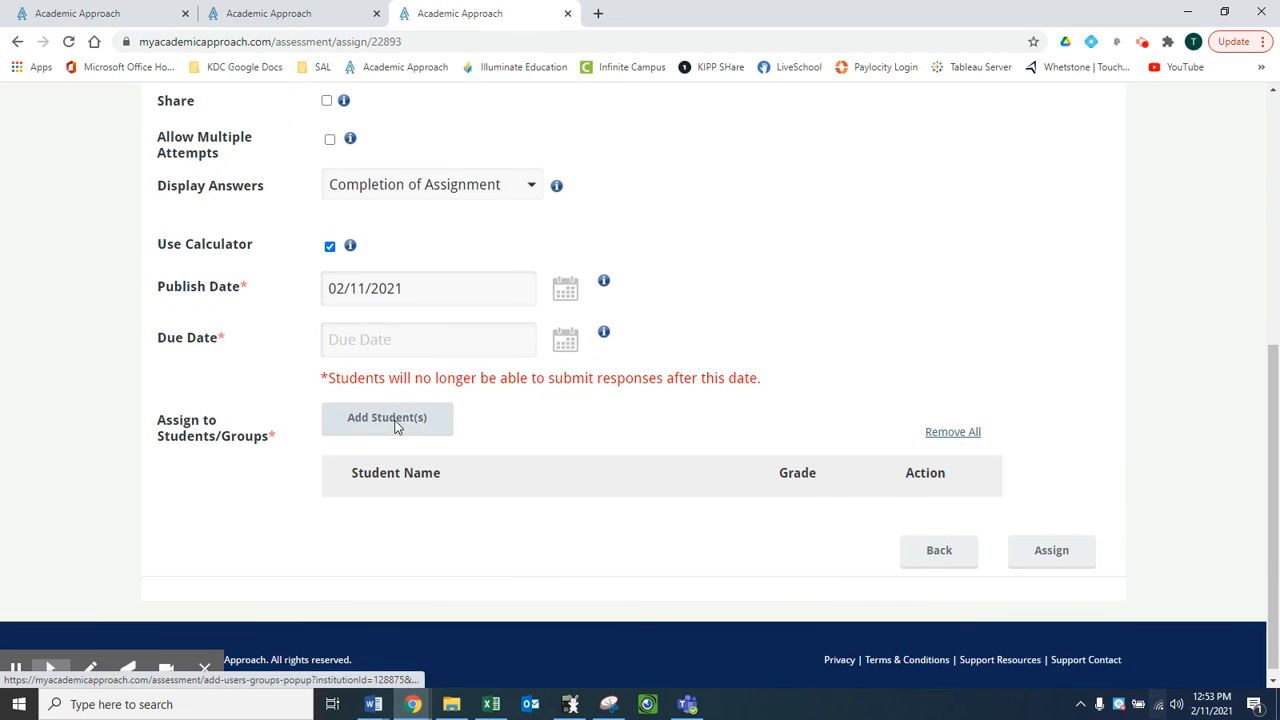
left_click(394, 420)
scroll(466, 443, "down", 8)
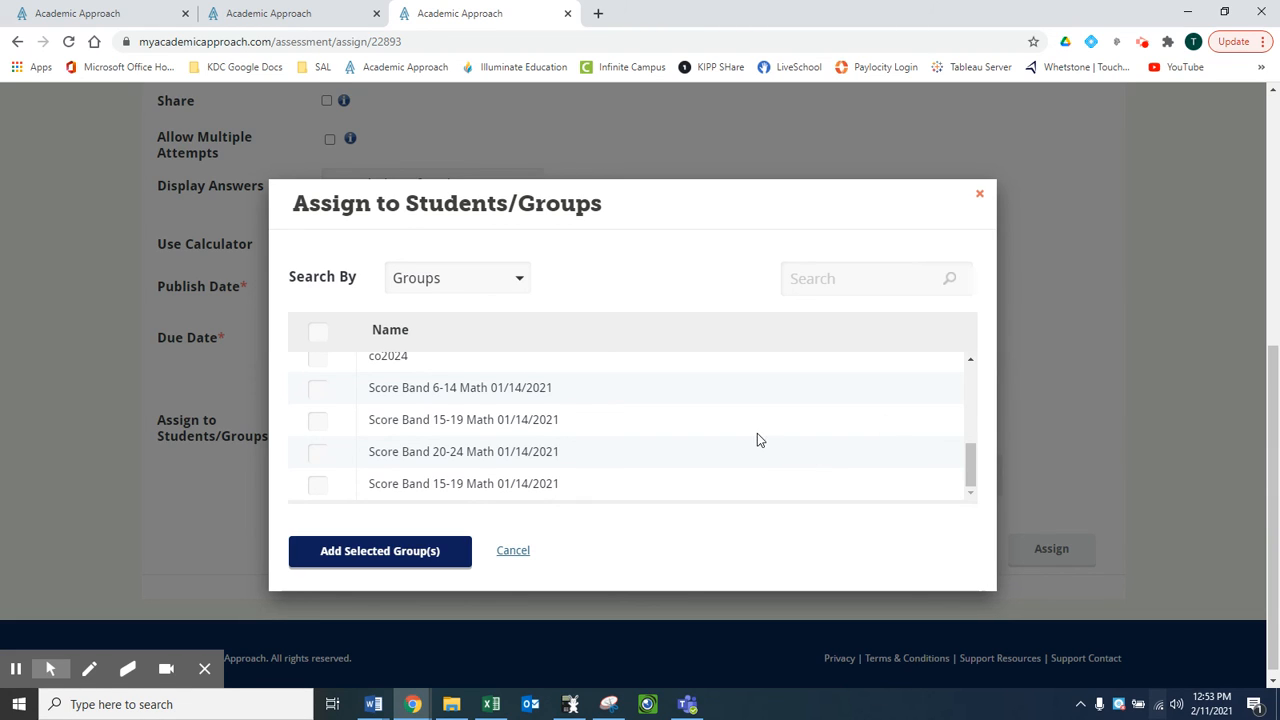
left_click(510, 556)
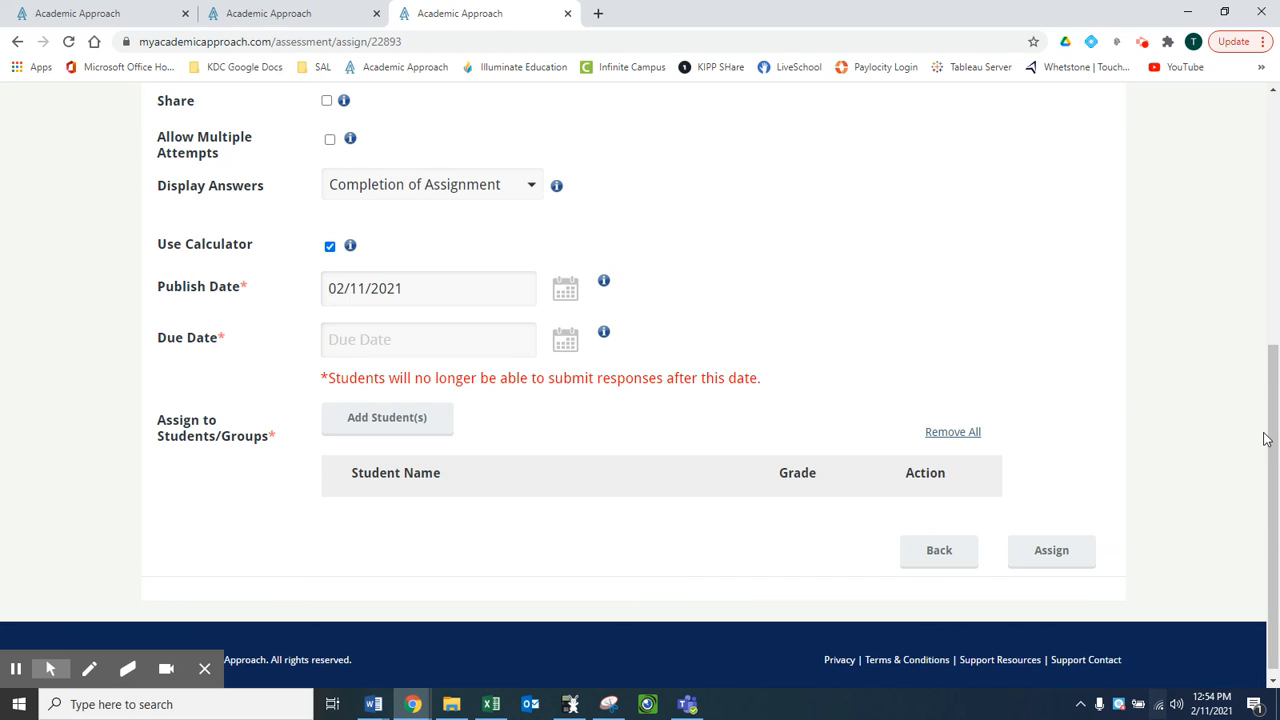
left_click_drag(1275, 449, 1274, 392)
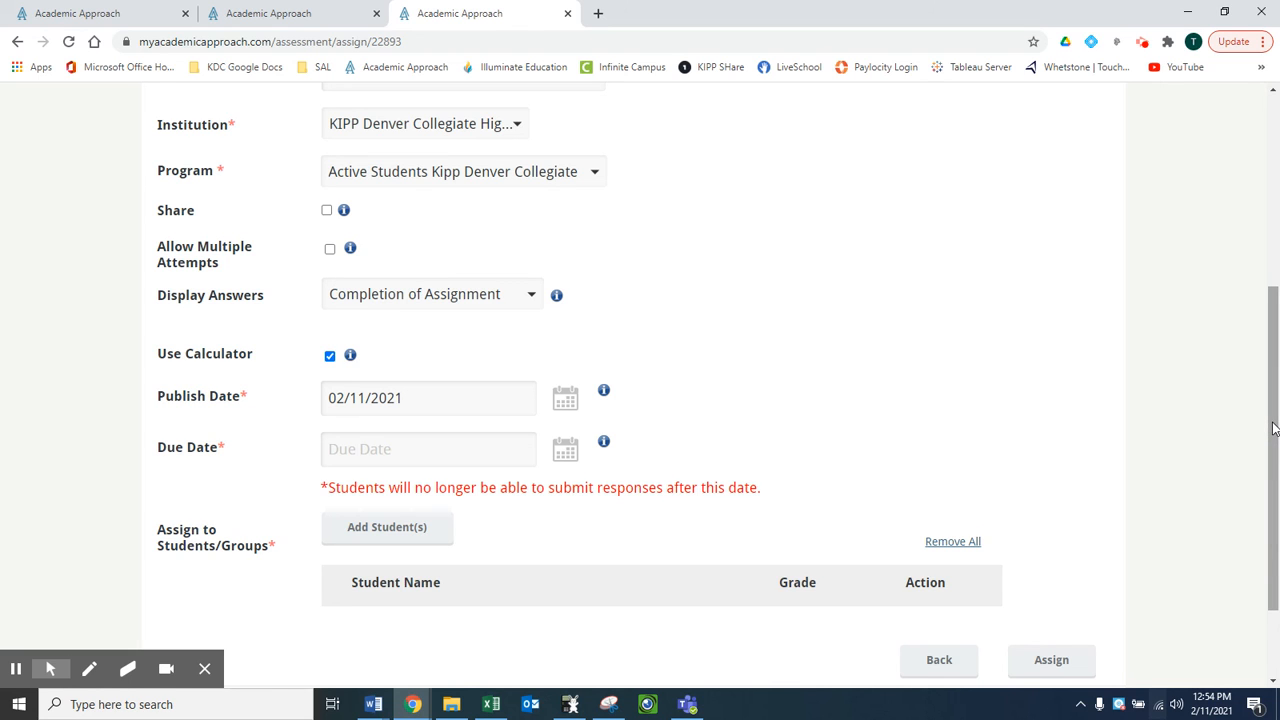
left_click_drag(1273, 428, 1273, 410)
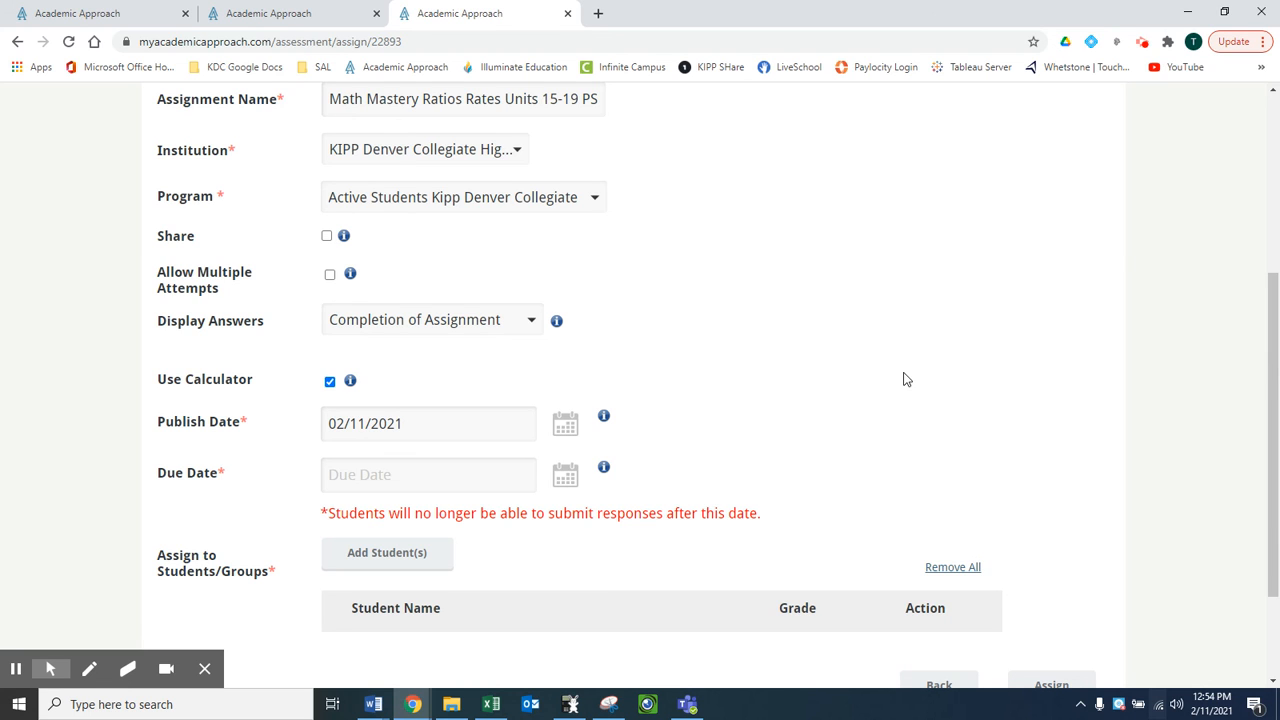
scroll(860, 378, "up", 4)
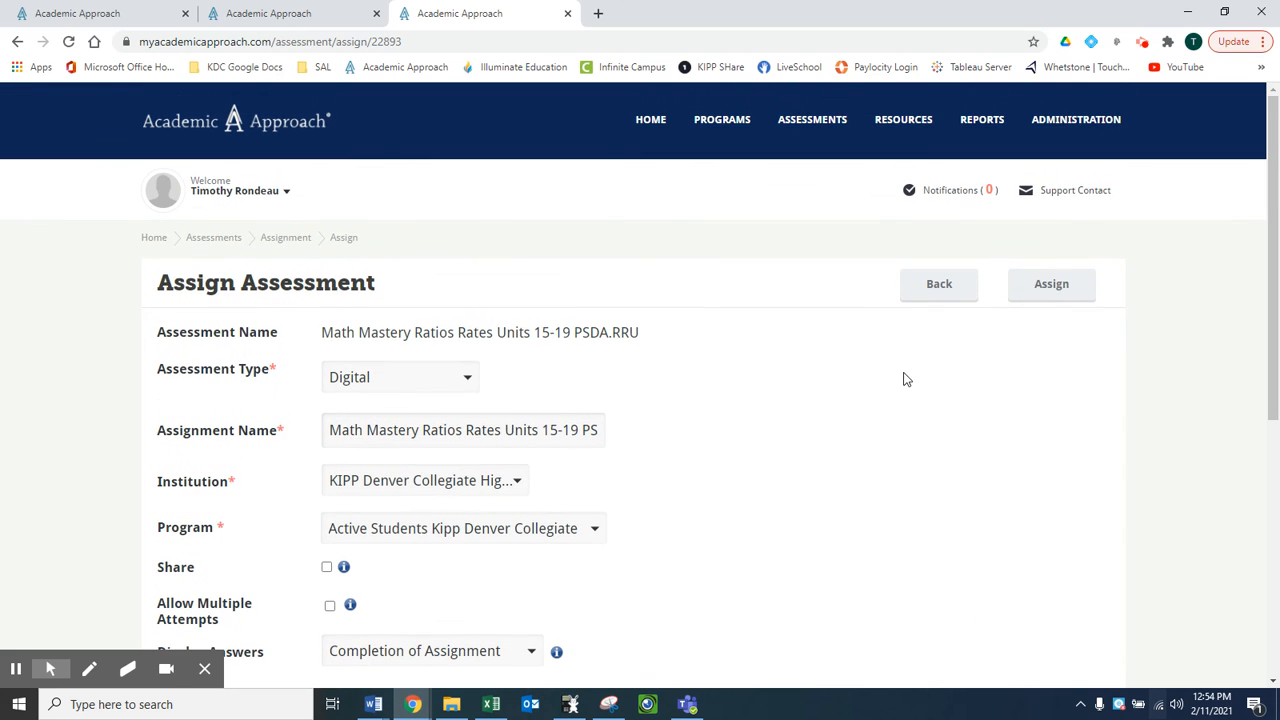
scroll(782, 374, "down", 2)
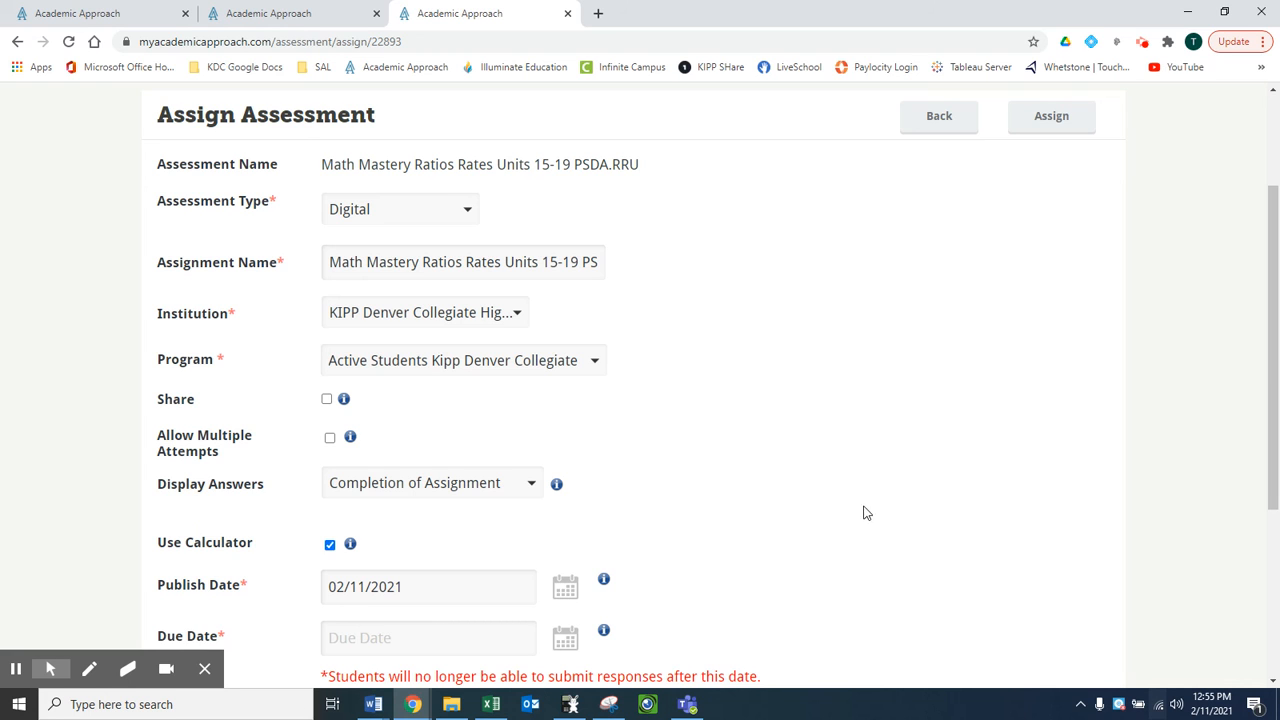
scroll(922, 485, "down", 3)
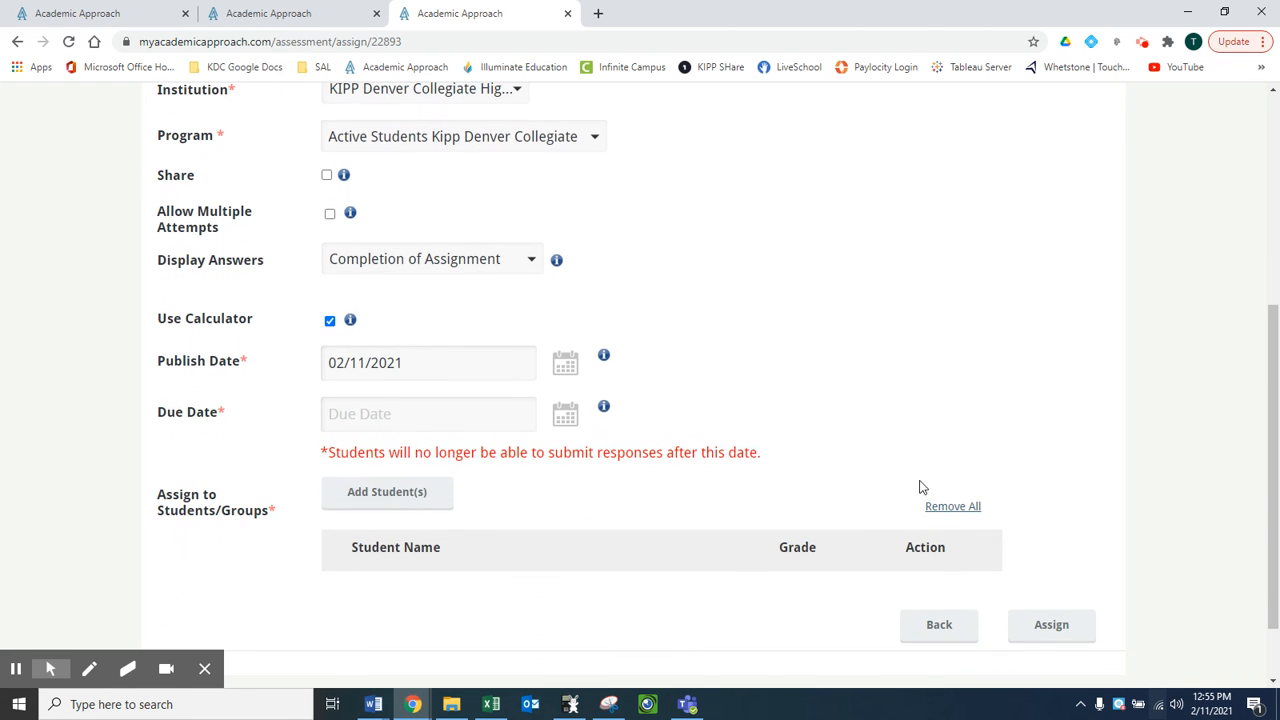